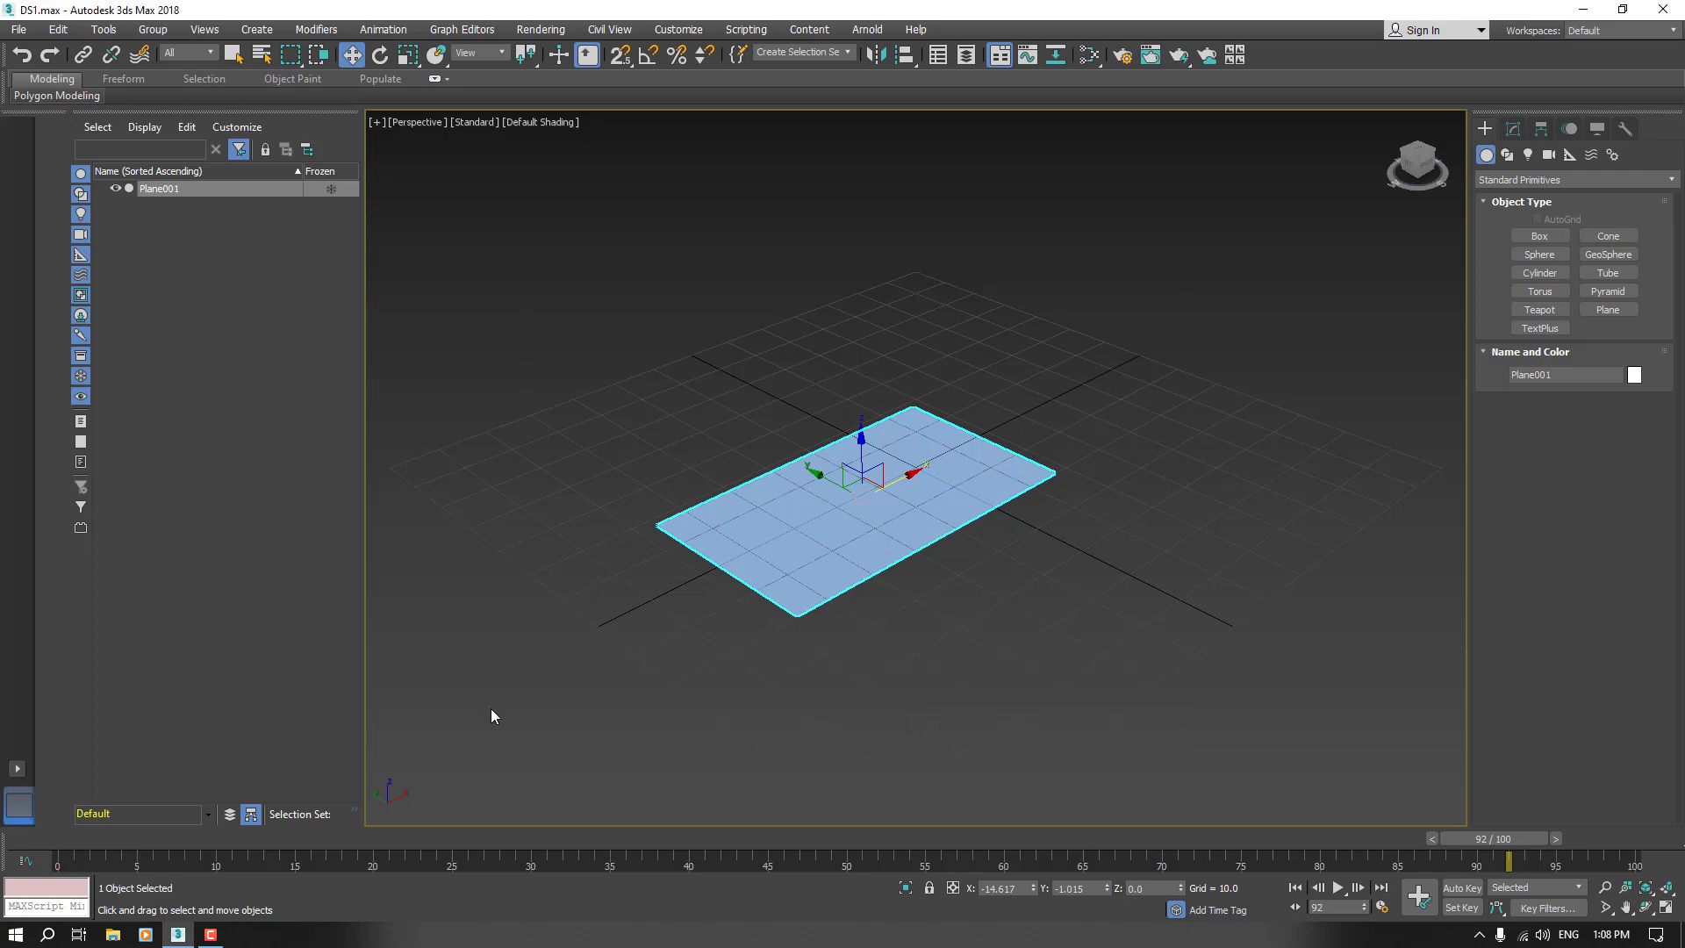
Delete the existing plane and draw a new one about 70 long and 45 wide near the grid centre.
key("Delete")
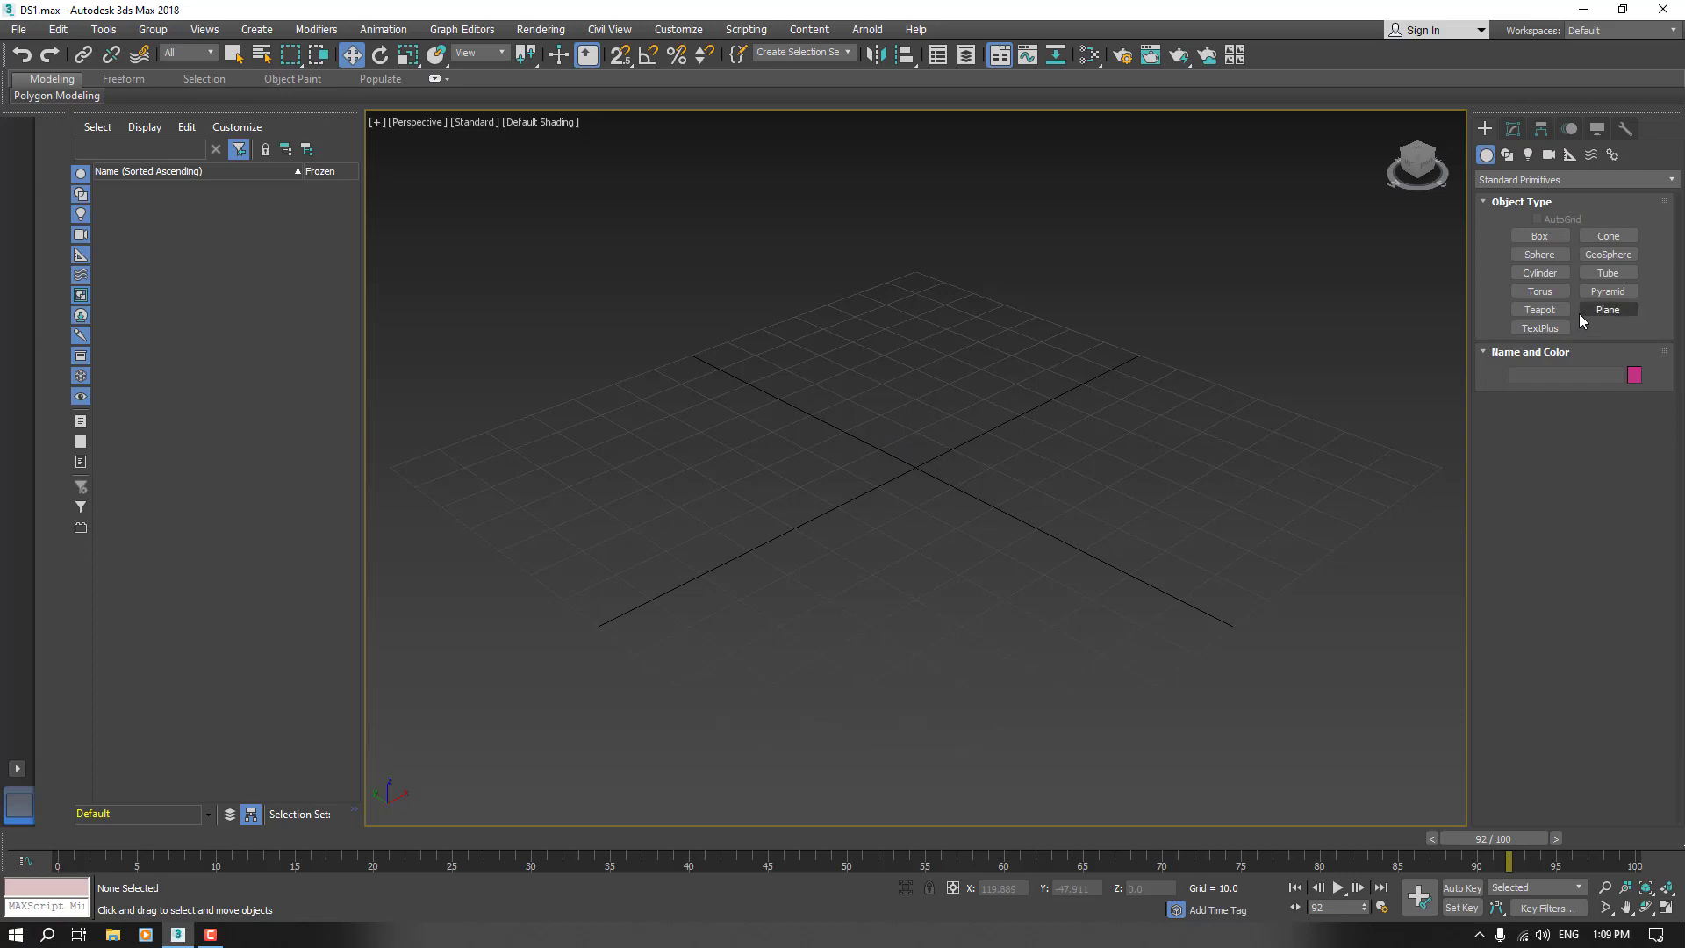
left_click(1607, 310)
left_click_drag(888, 366, 985, 577)
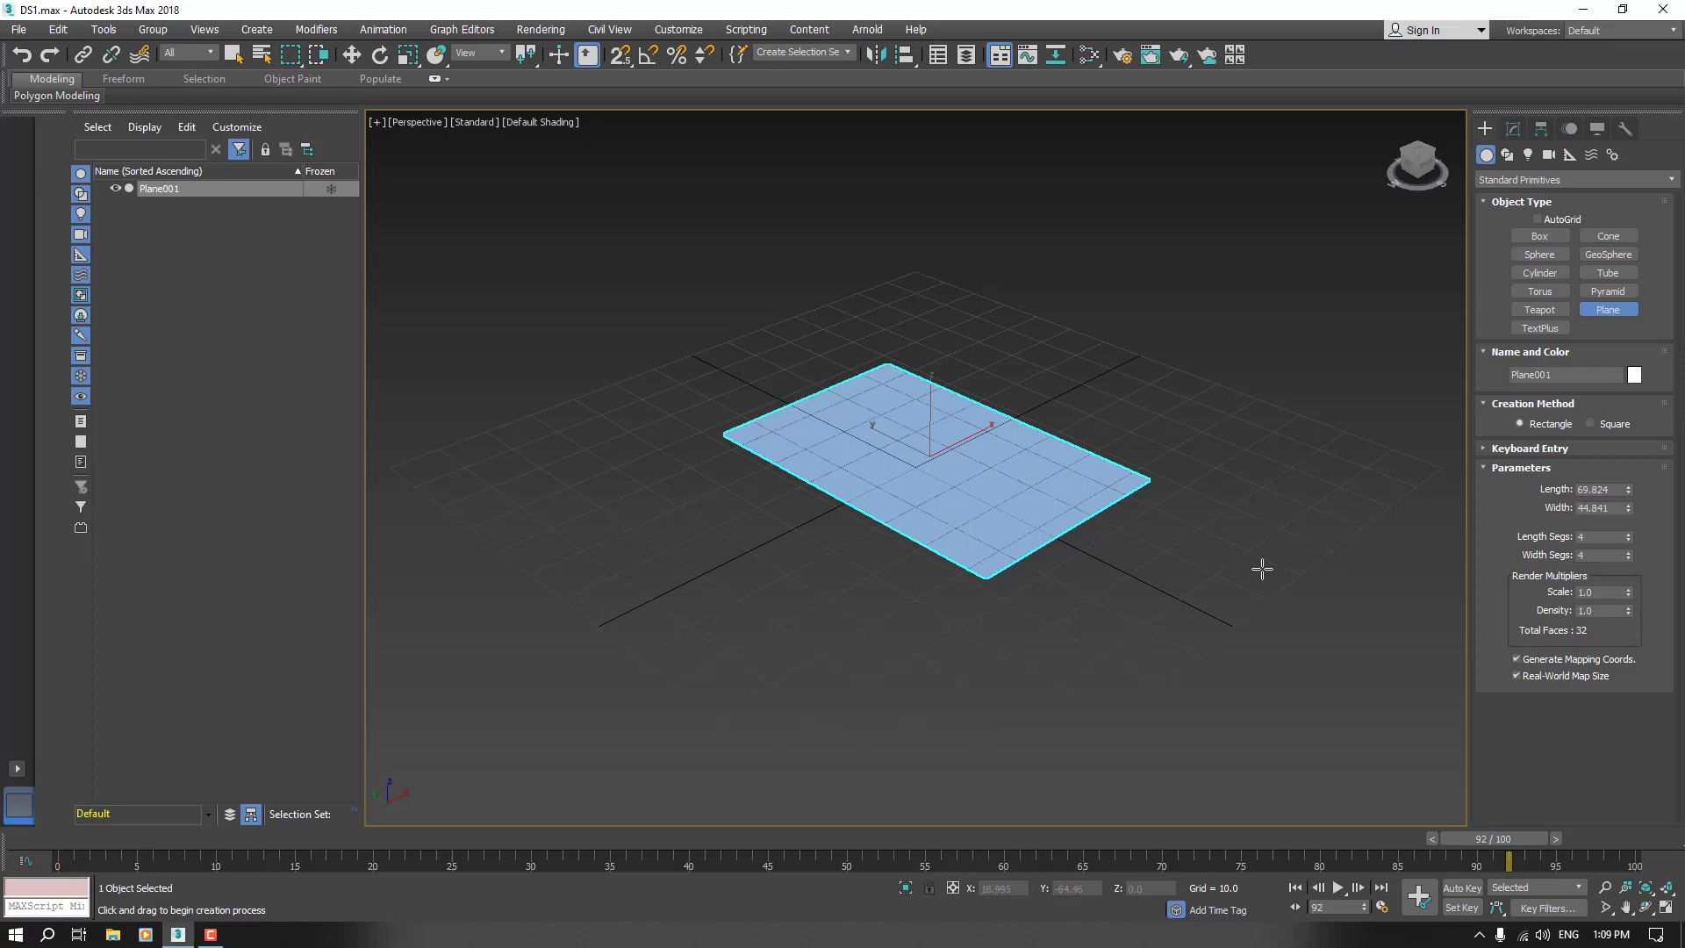
Show edged faces in the perspective view and set the plane to 3 length segments and 2 width segments.
key("F4")
scroll(971, 481, "up", 2)
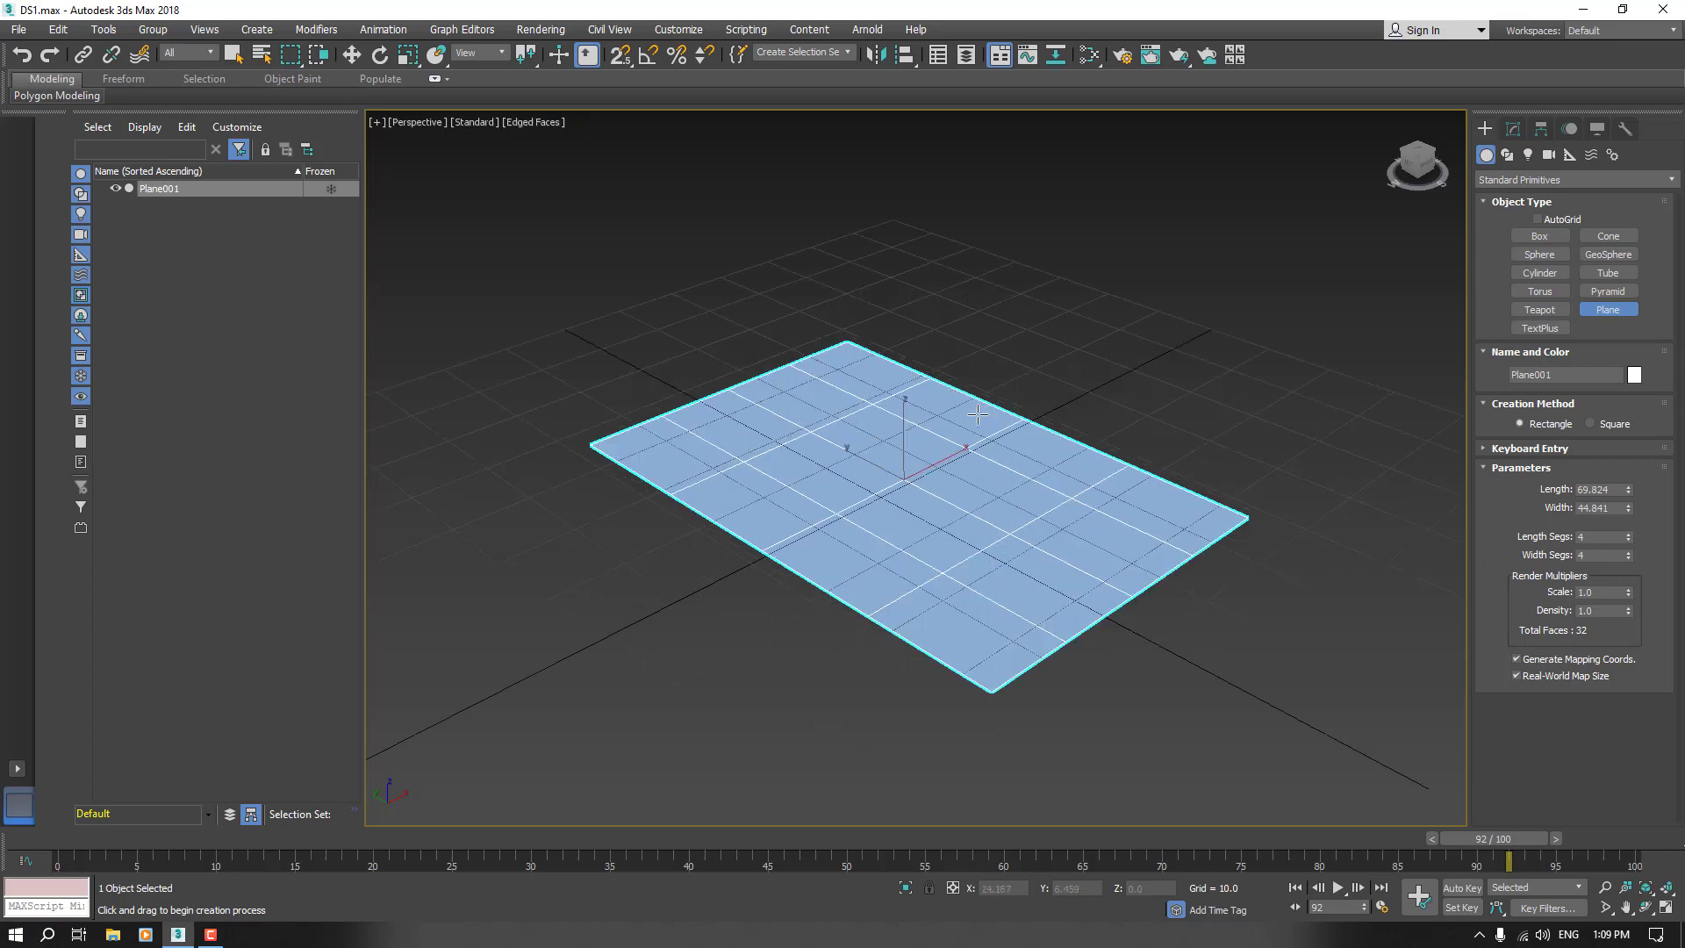
mouse_move(971, 482)
middle_mouse_down("alt")
mouse_move(888, 510)
mouse_move(967, 501)
mouse_move(949, 485)
middle_mouse_up("alt")
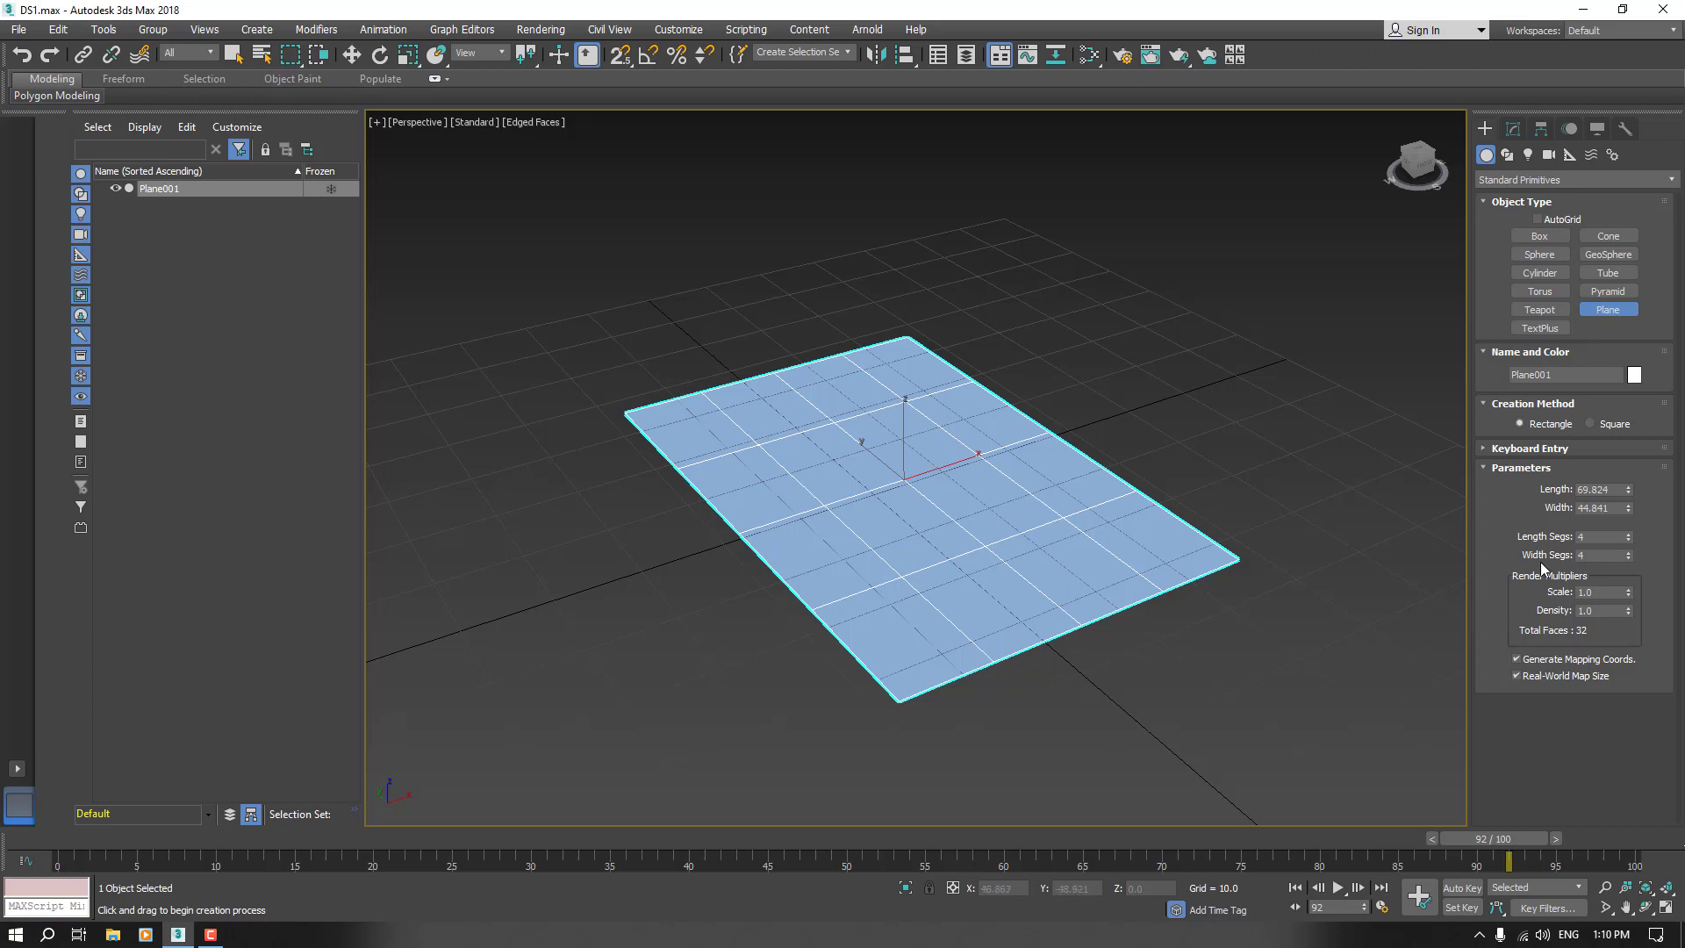
left_click(1629, 540)
left_click(1625, 555)
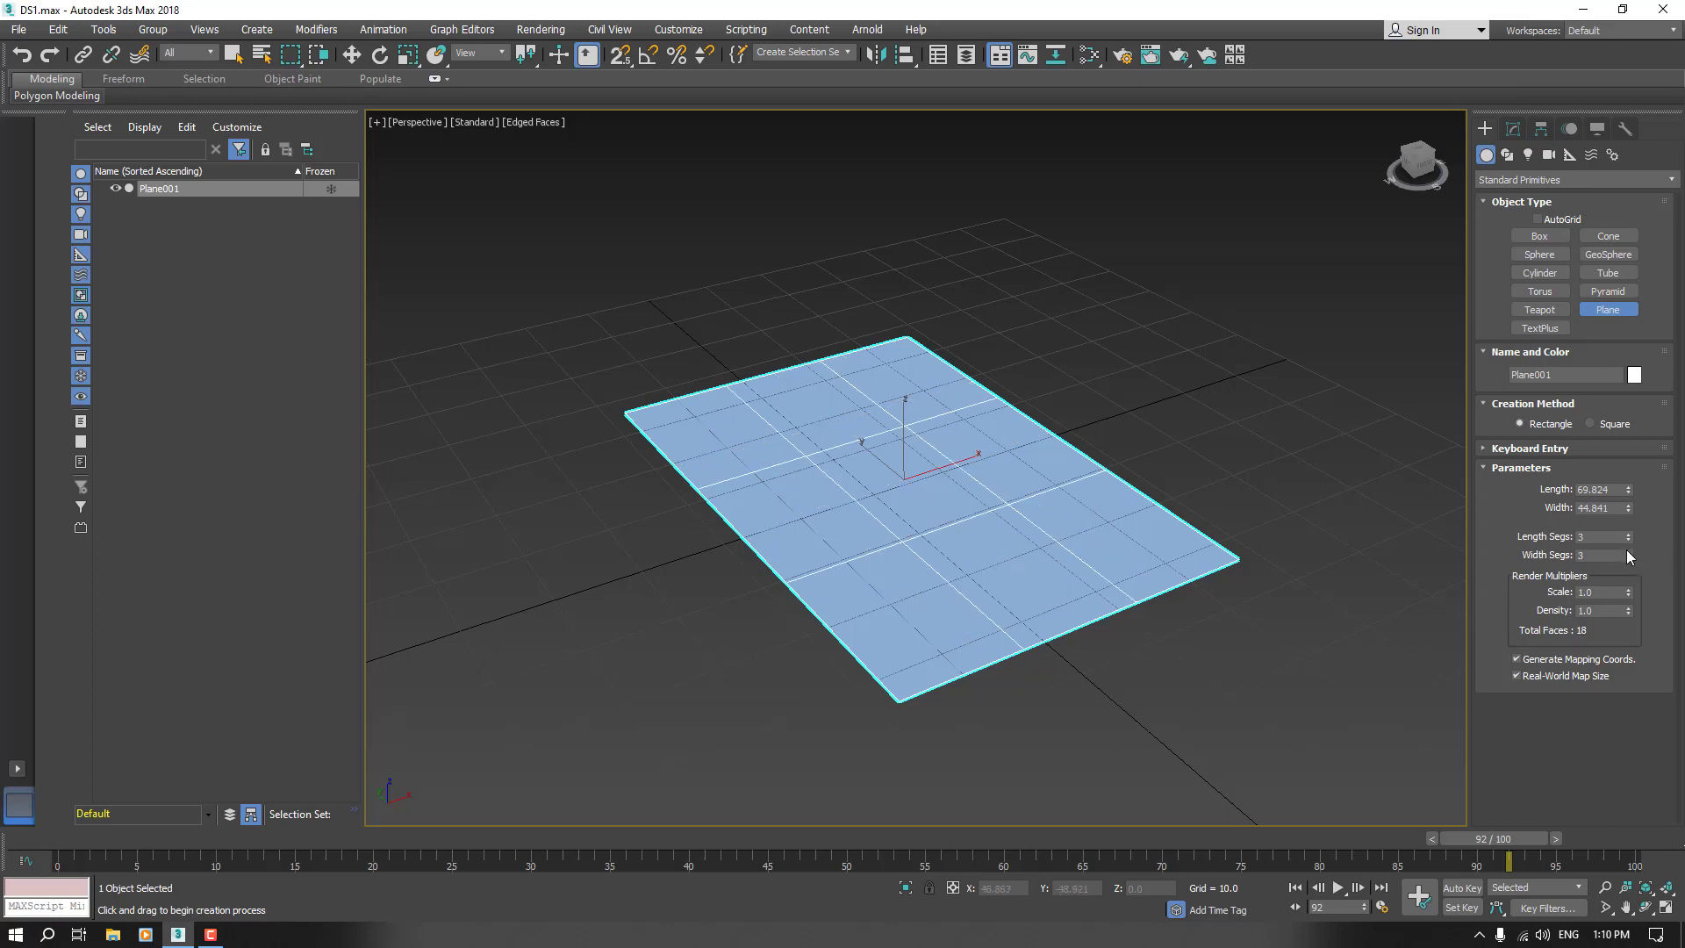
left_click(1625, 539)
left_click(1625, 541)
left_click(1627, 558)
mouse_move(947, 555)
middle_mouse_down("alt")
mouse_move(946, 527)
mouse_move(946, 558)
middle_mouse_up("alt")
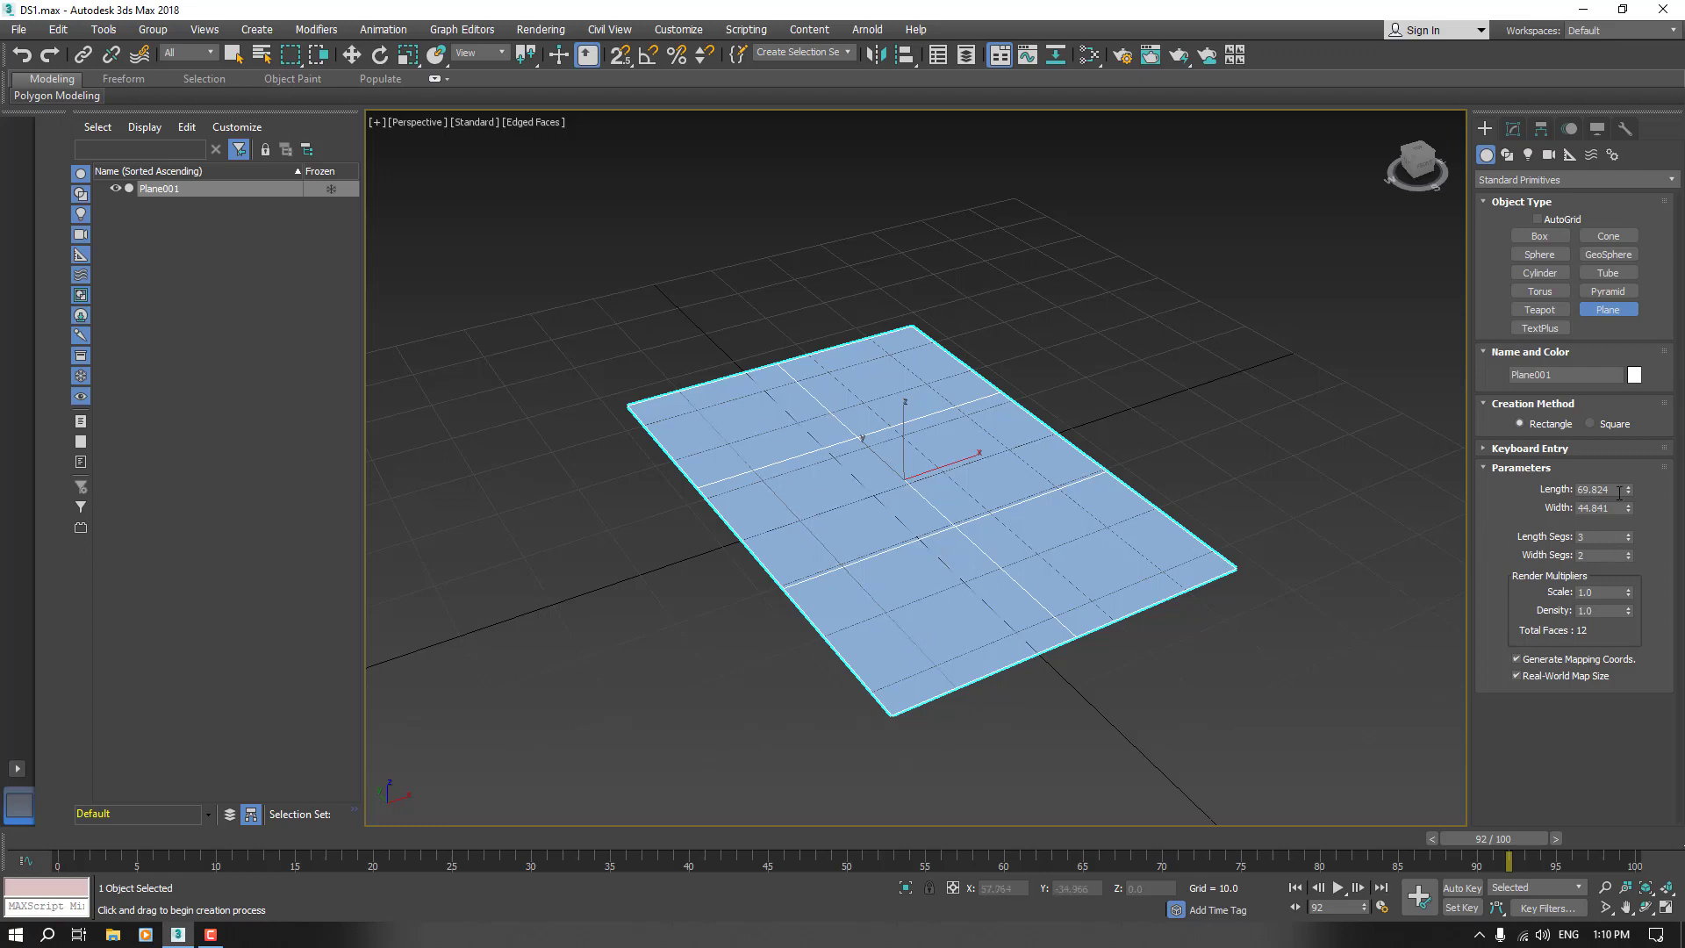
Set the plane's length to 80 and its width to 40.
double_click(1619, 492)
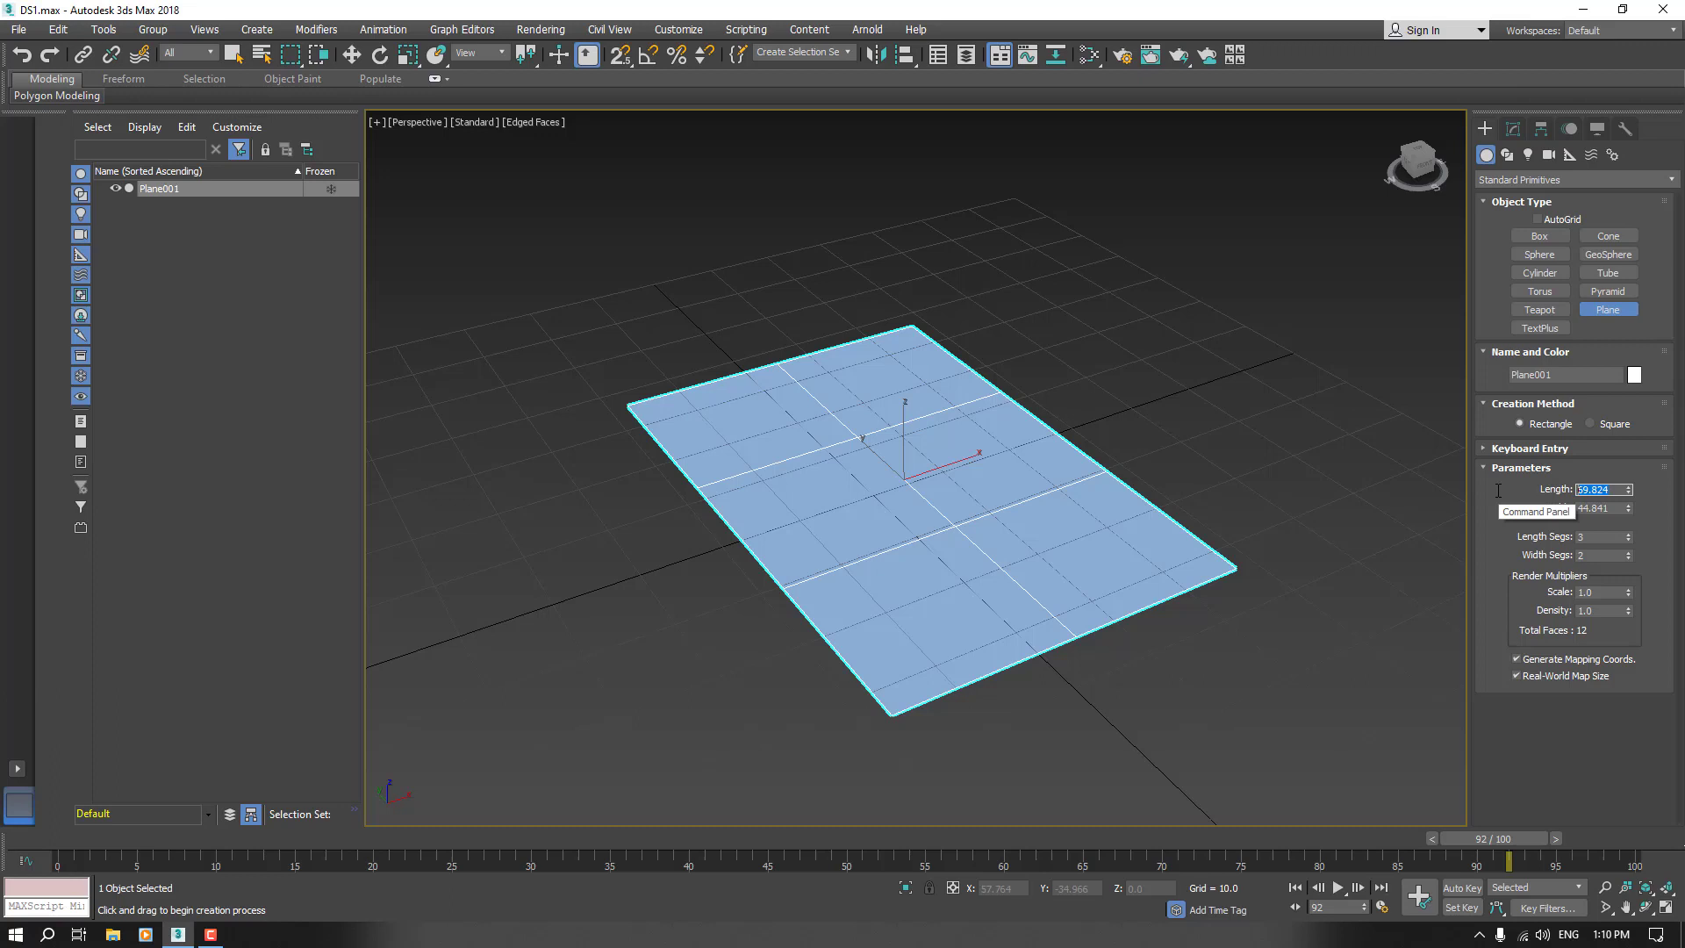
type("80")
key("Tab")
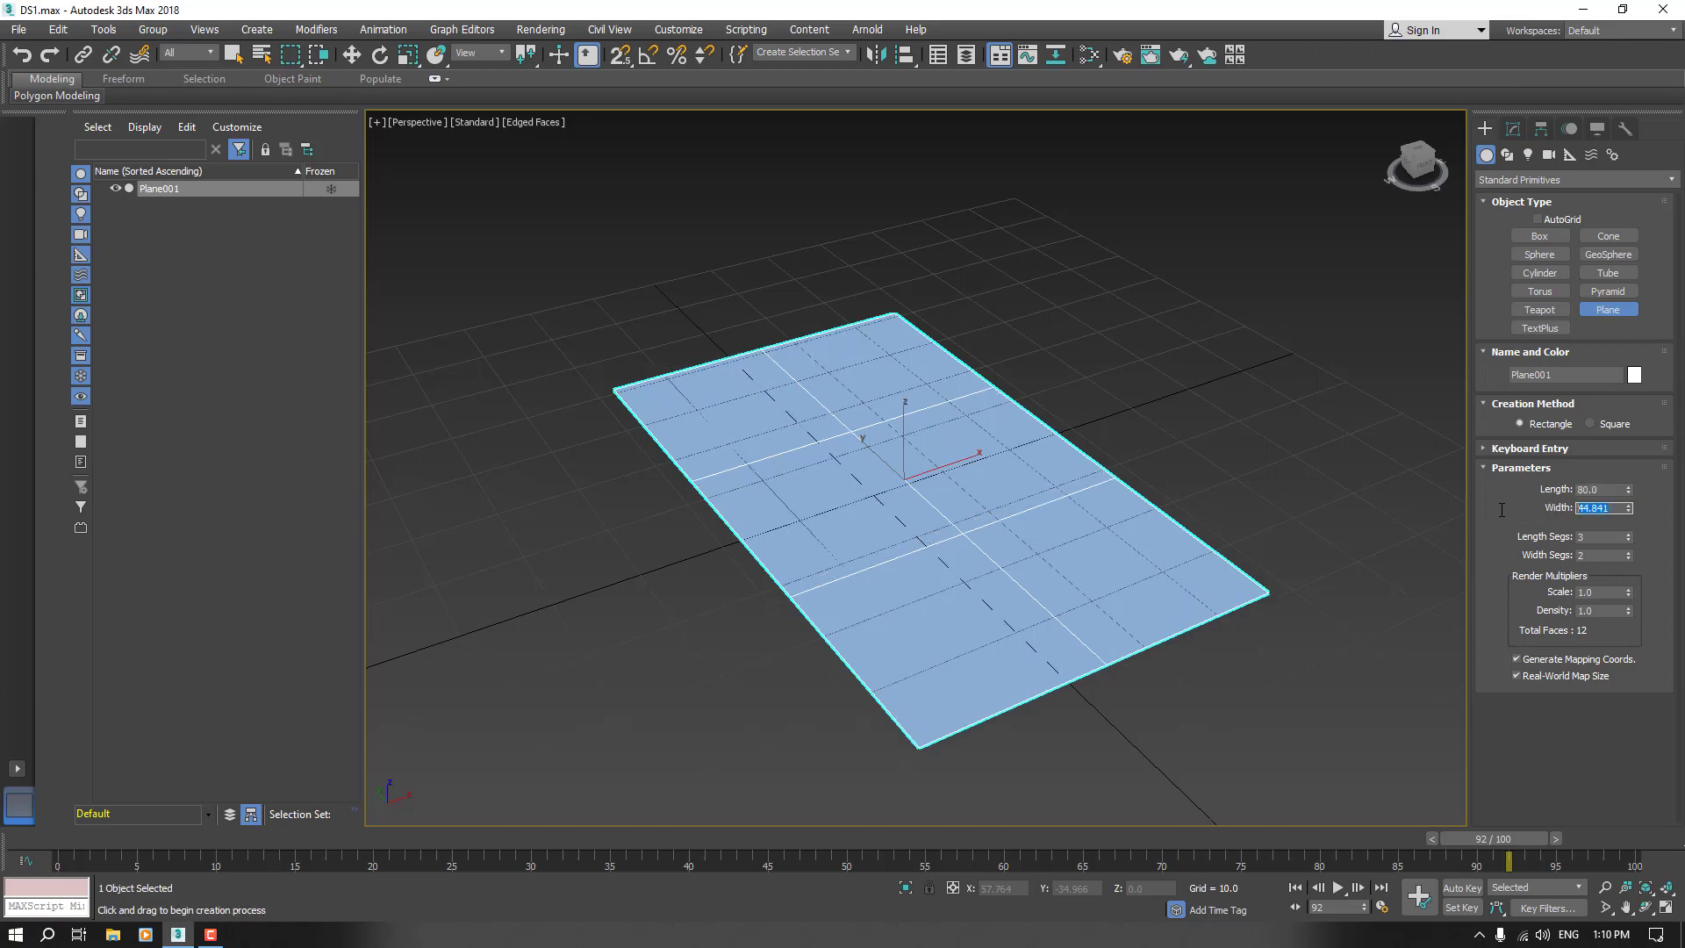
type("40")
key("Return")
scroll(875, 536, "down", 2)
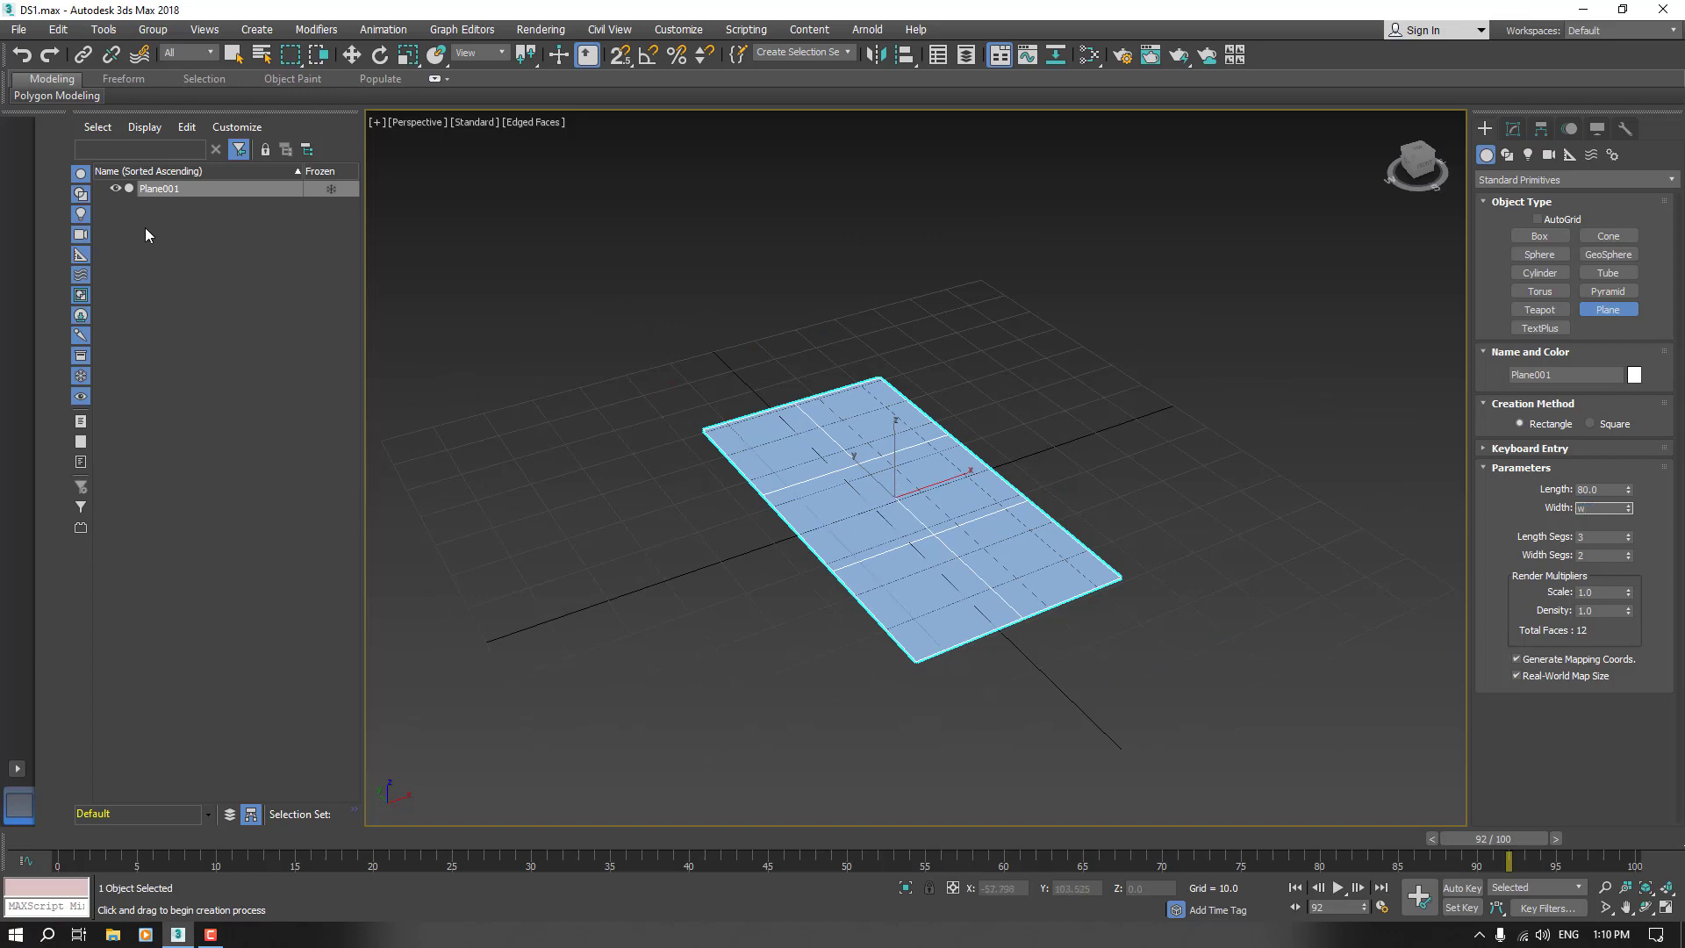
Move the plane to the world origin by resetting its X and Y position to 0.
left_click(342, 57)
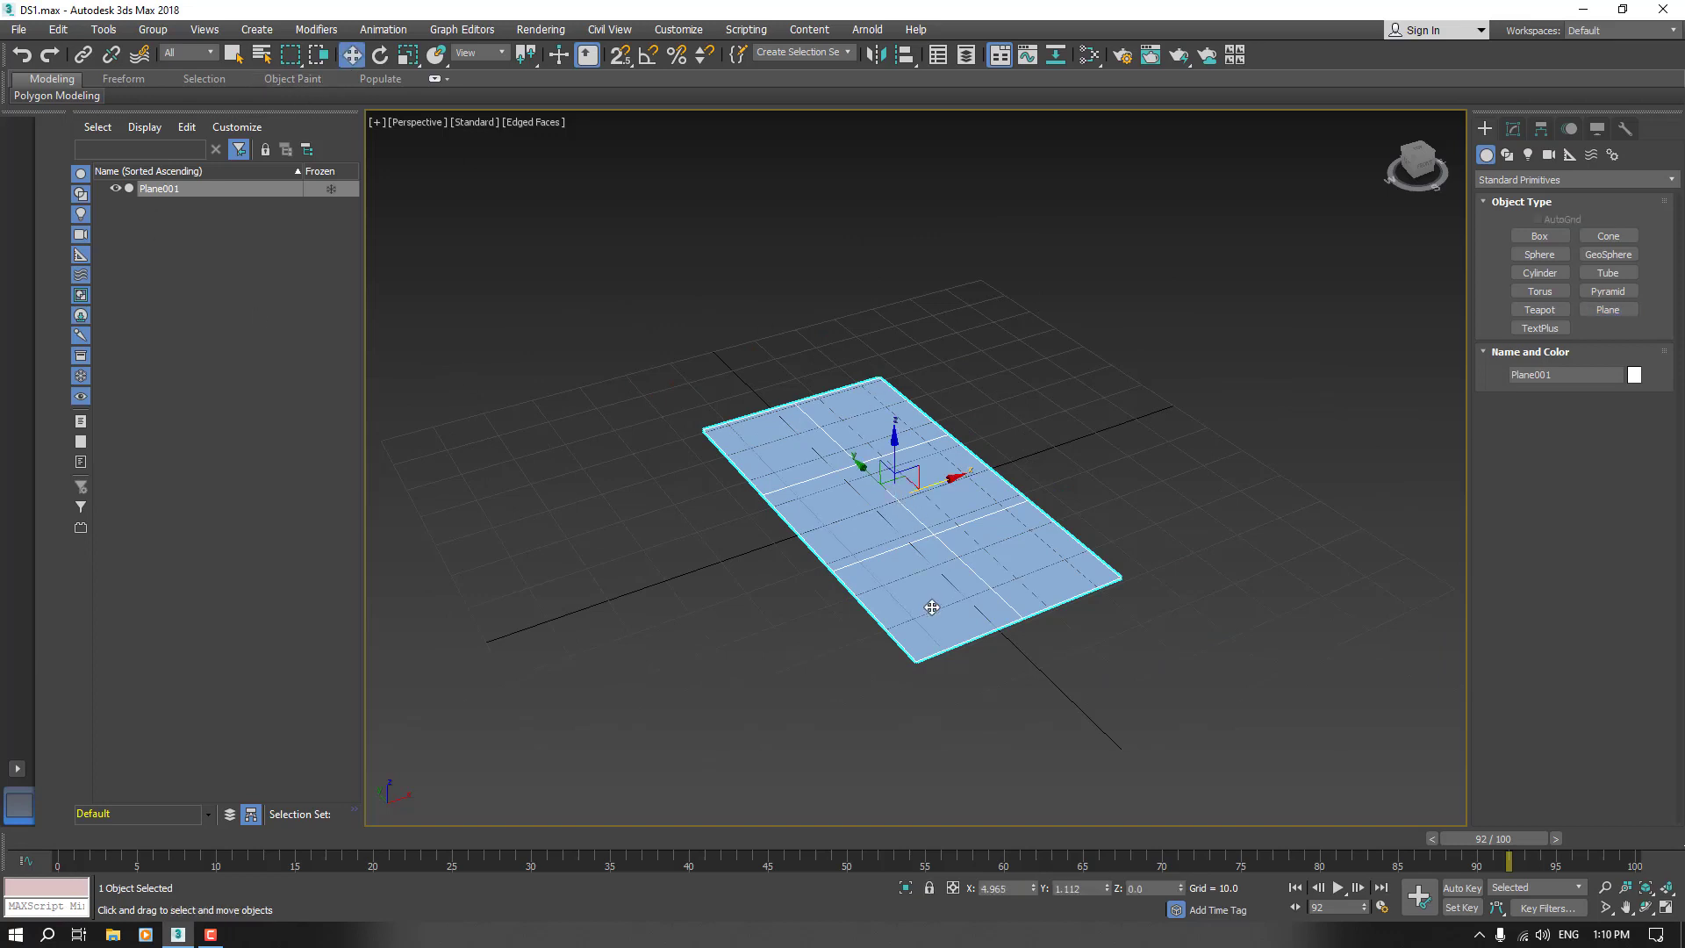
scroll(930, 602, "up", 2)
right_click(1034, 888)
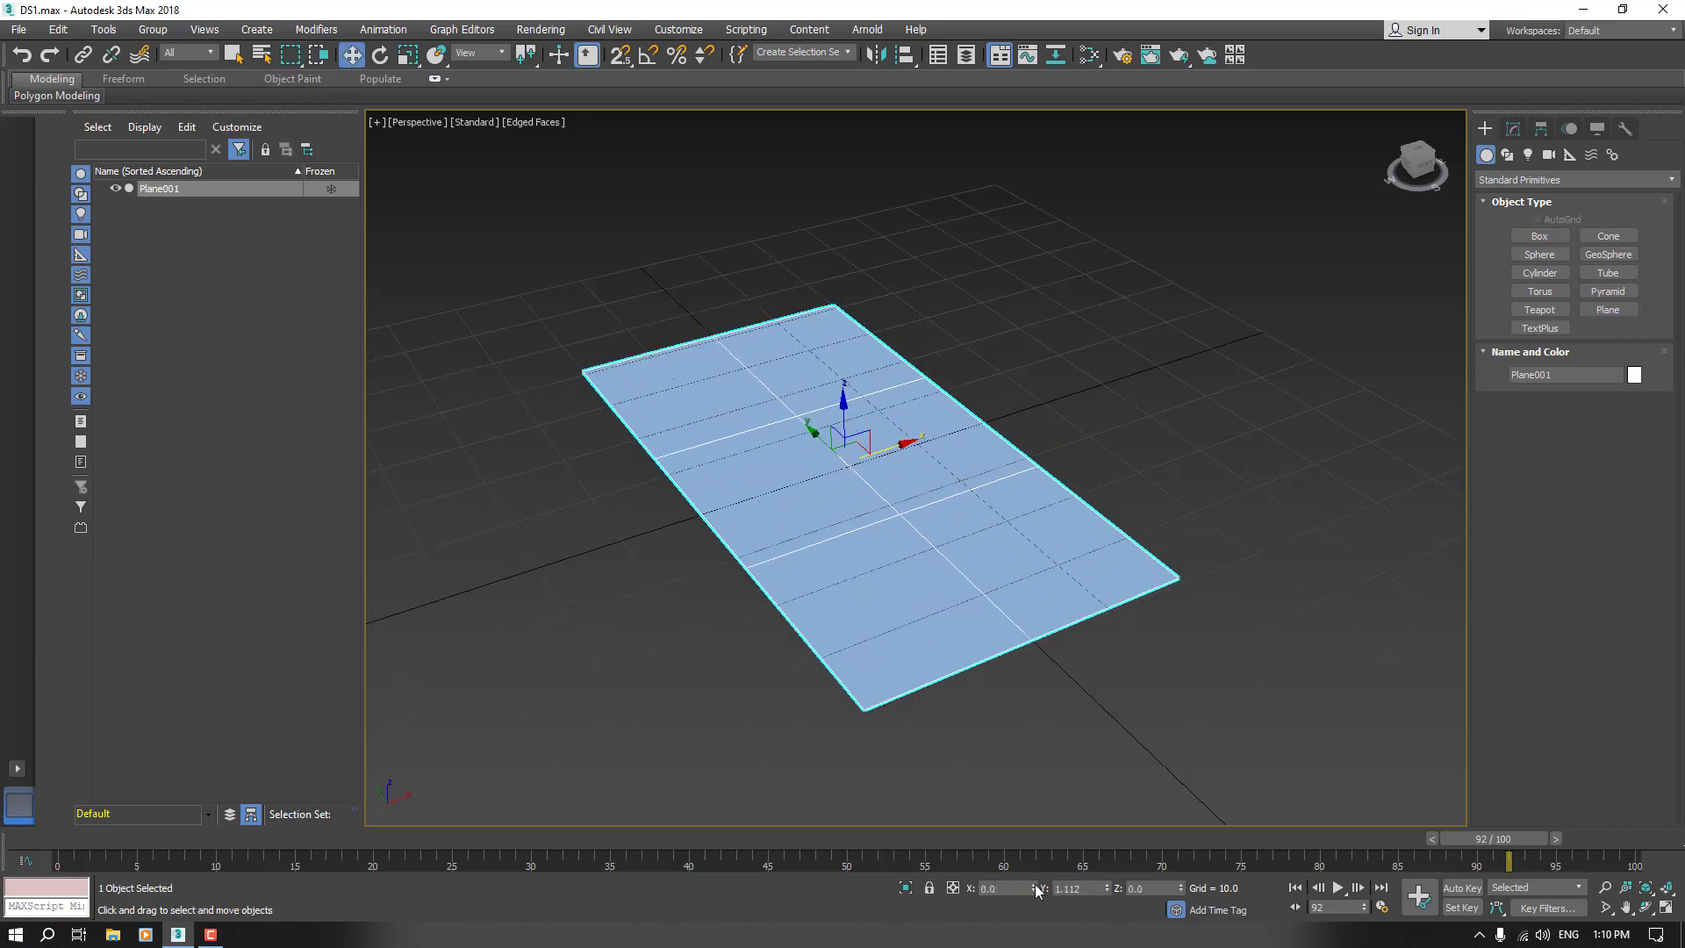
right_click(1108, 888)
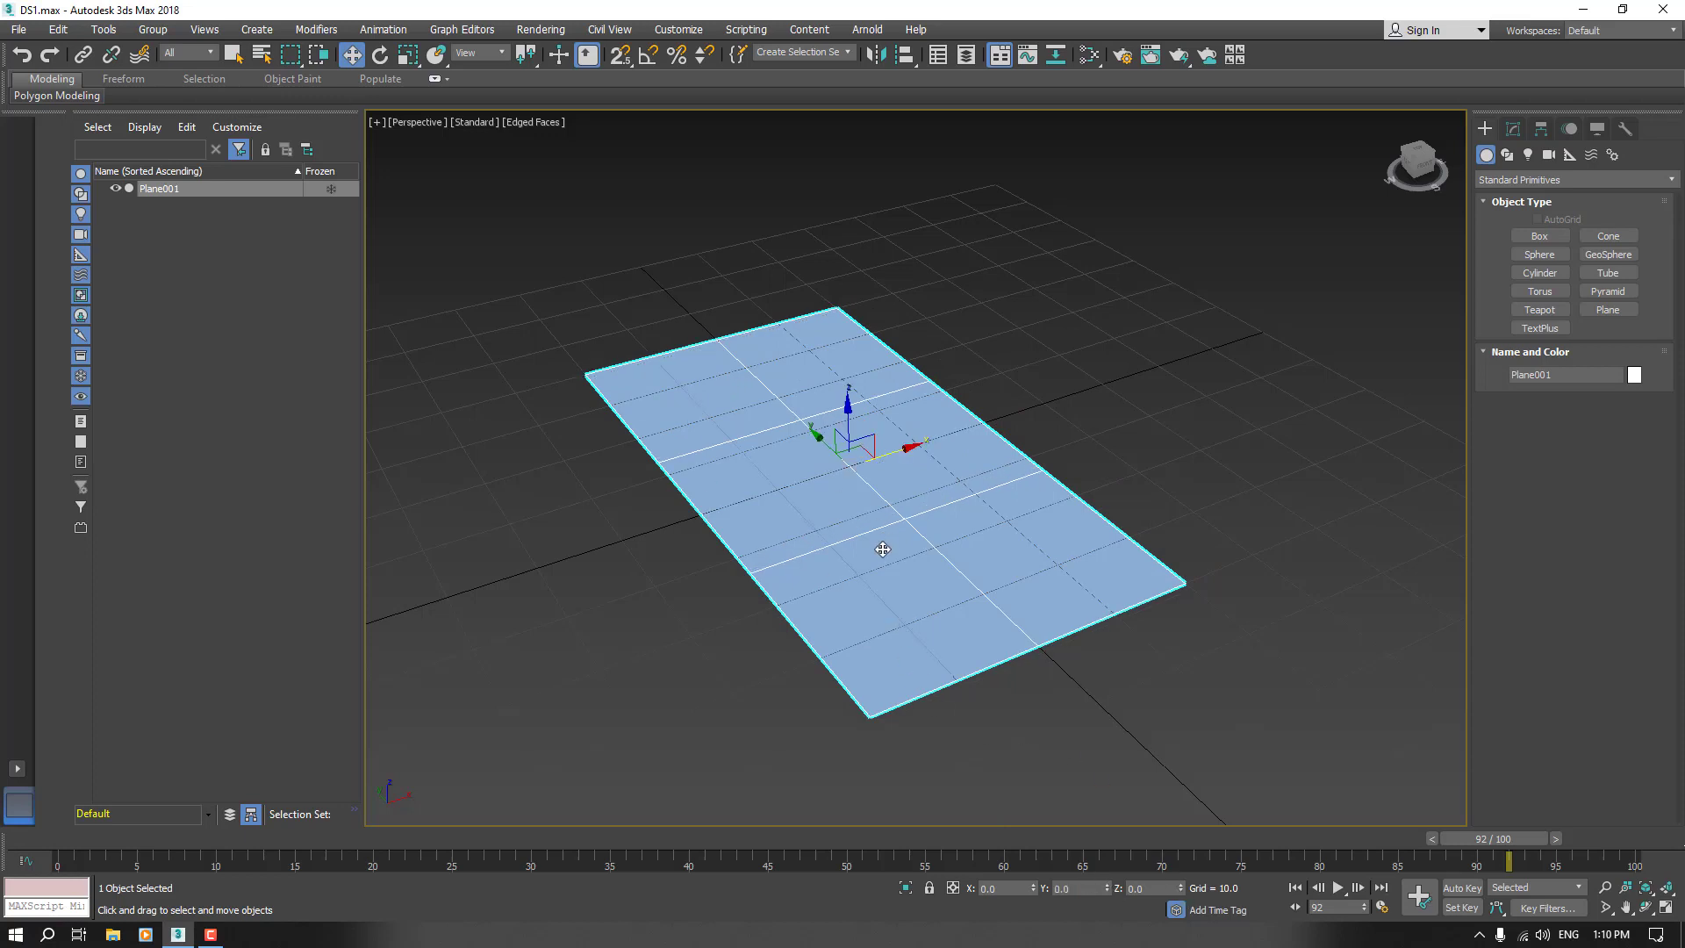
Change the plane's object colour to light pink and deselect the plane.
left_click(1634, 376)
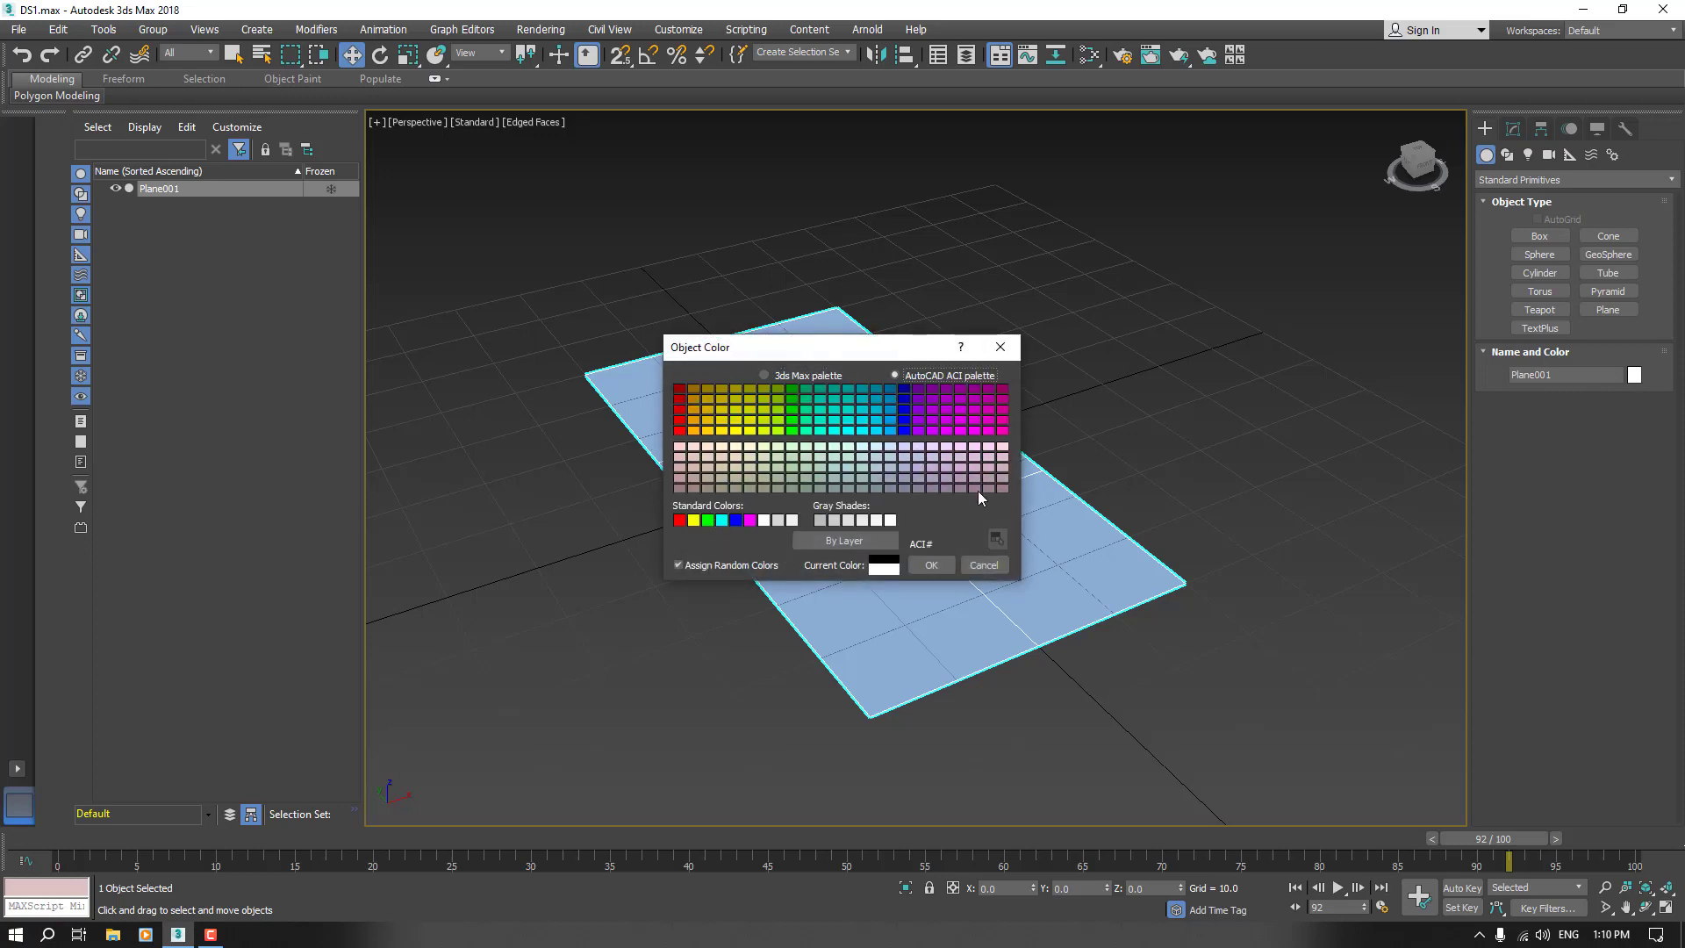
left_click(680, 446)
left_click(940, 564)
left_click(611, 639)
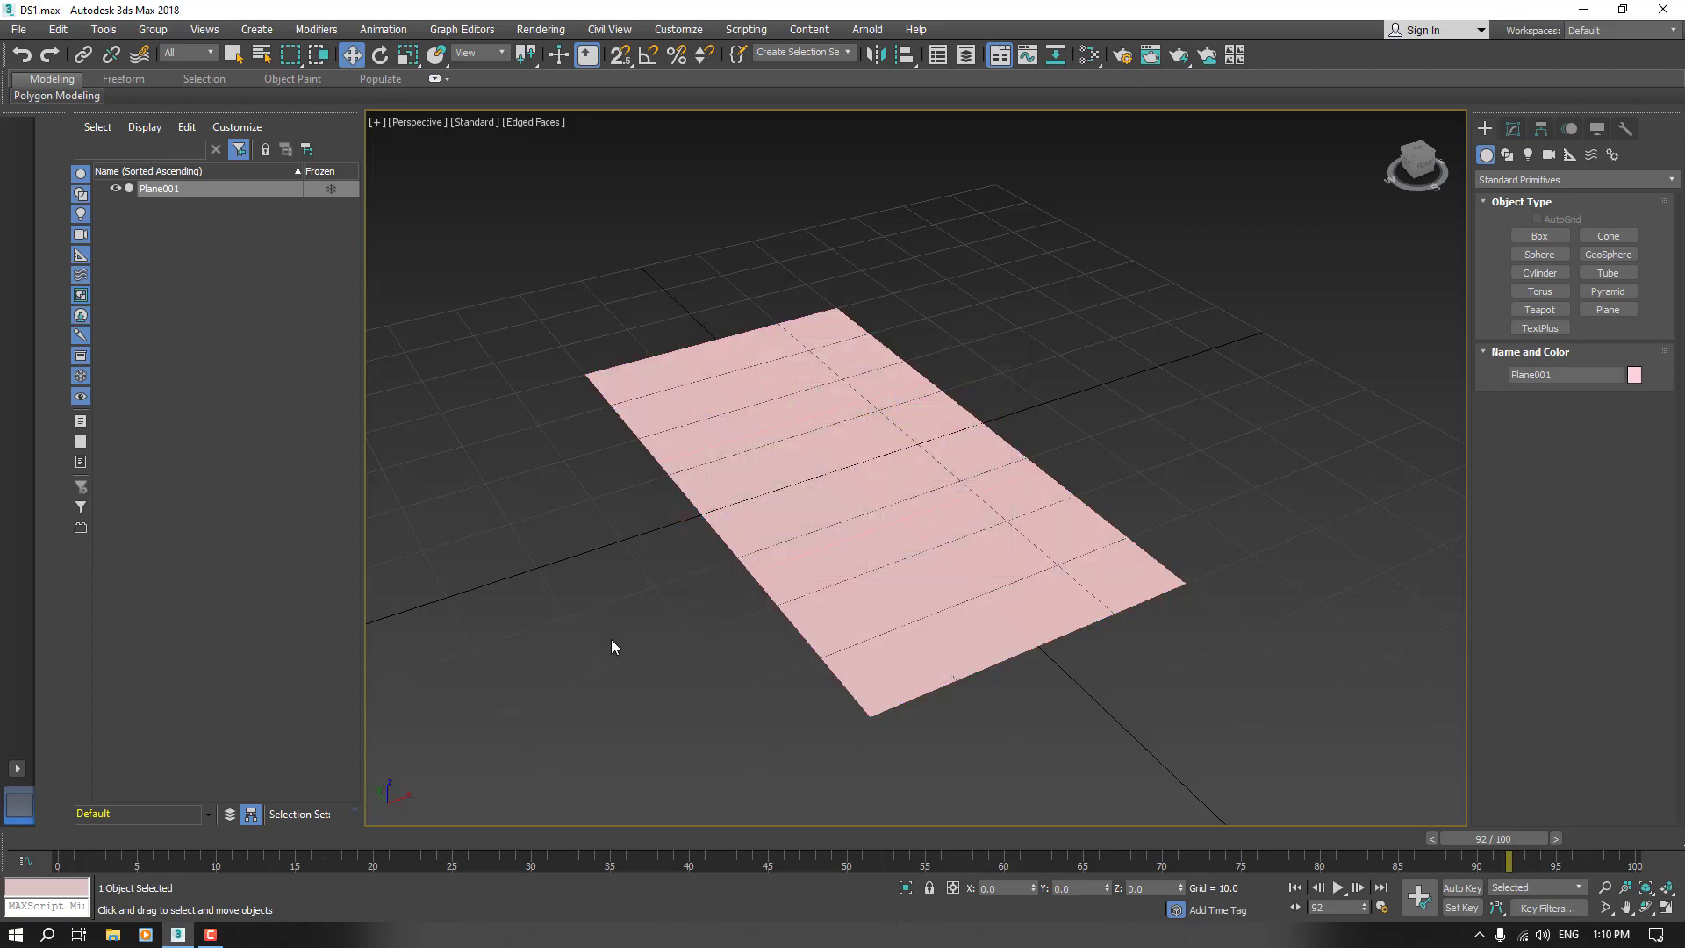
Select the plane and apply a Lattice modifier to it.
scroll(848, 573, "down", 2)
left_click(849, 573)
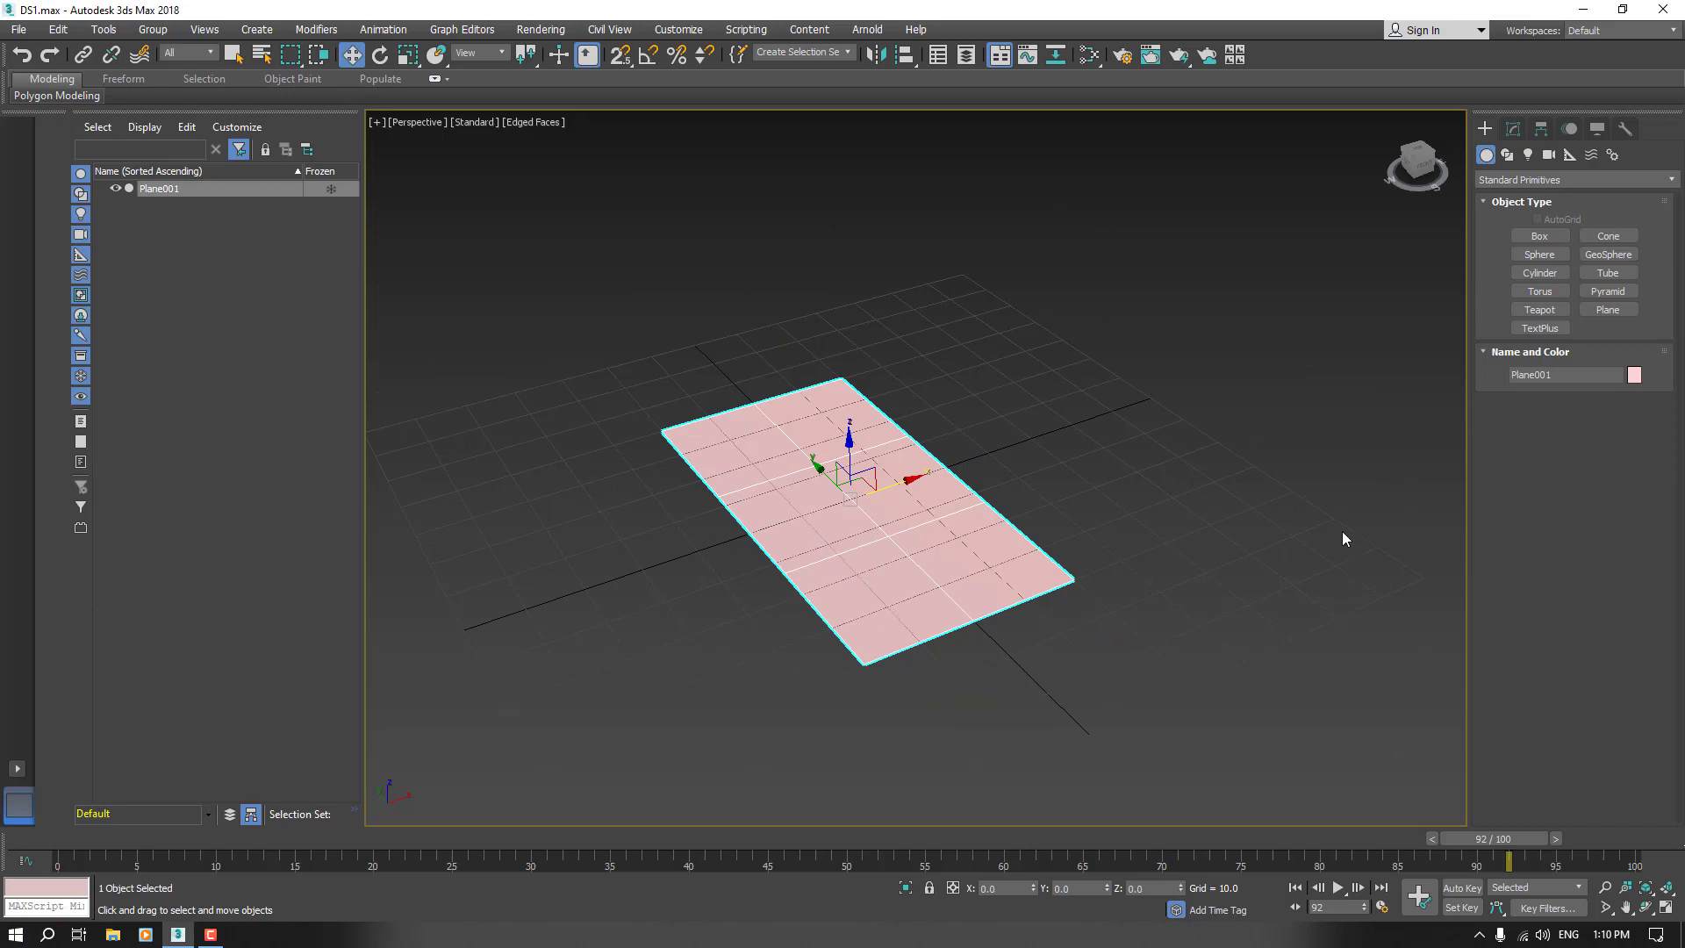
left_click(1513, 129)
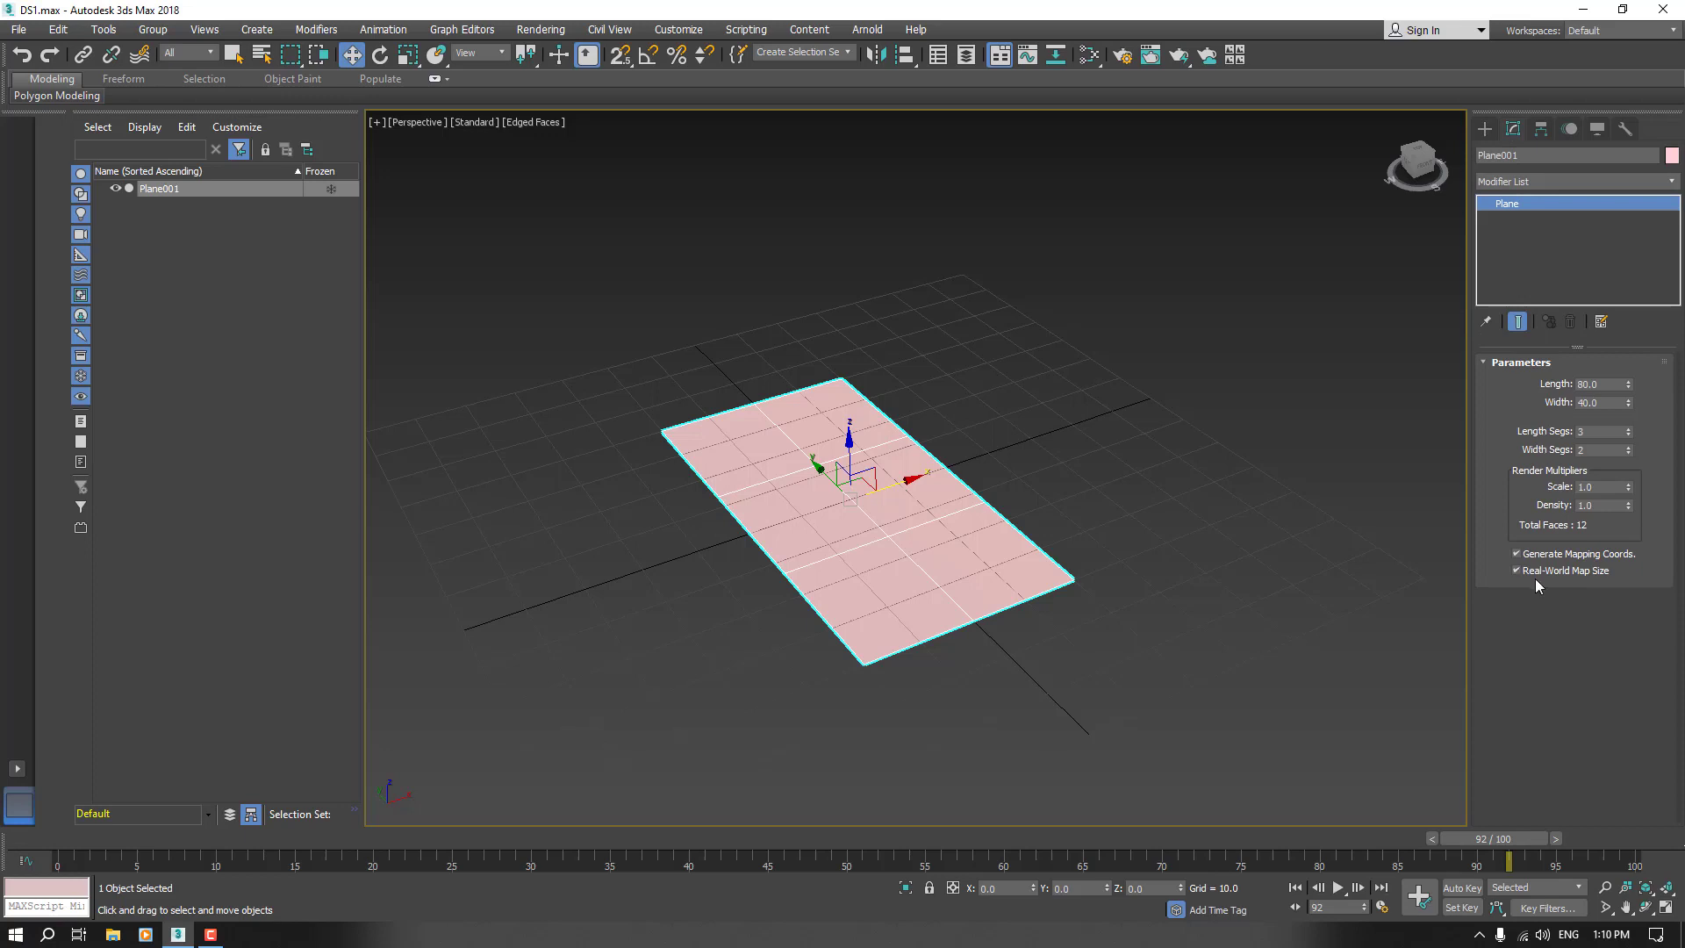
left_click(1518, 182)
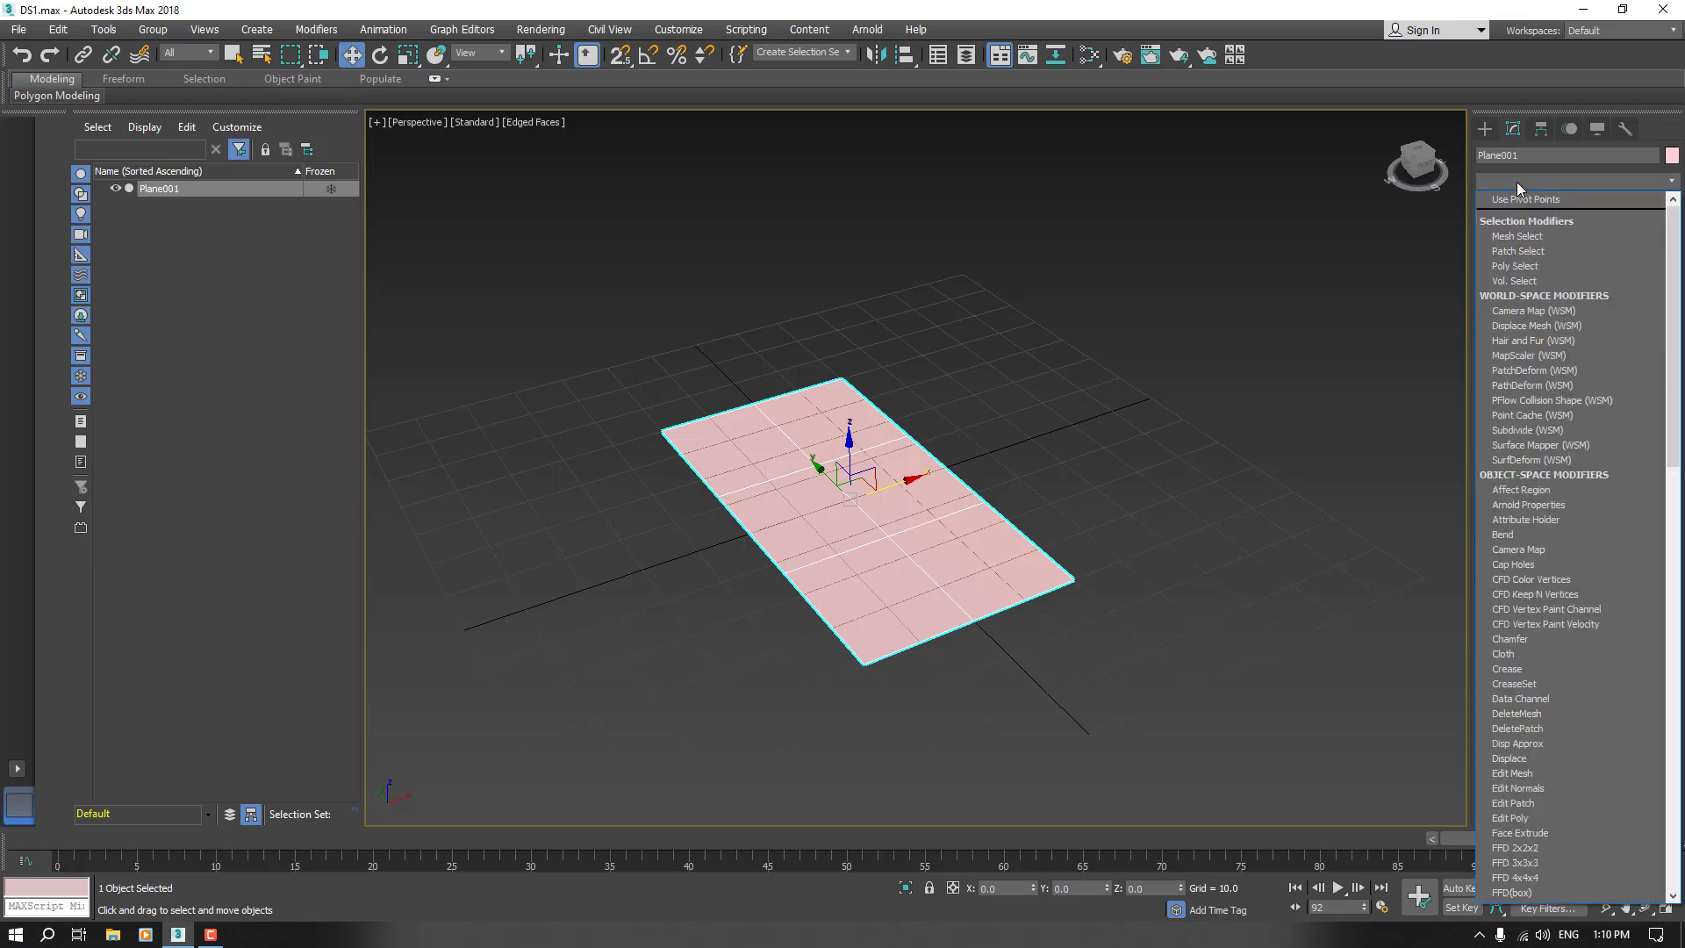
type("latt")
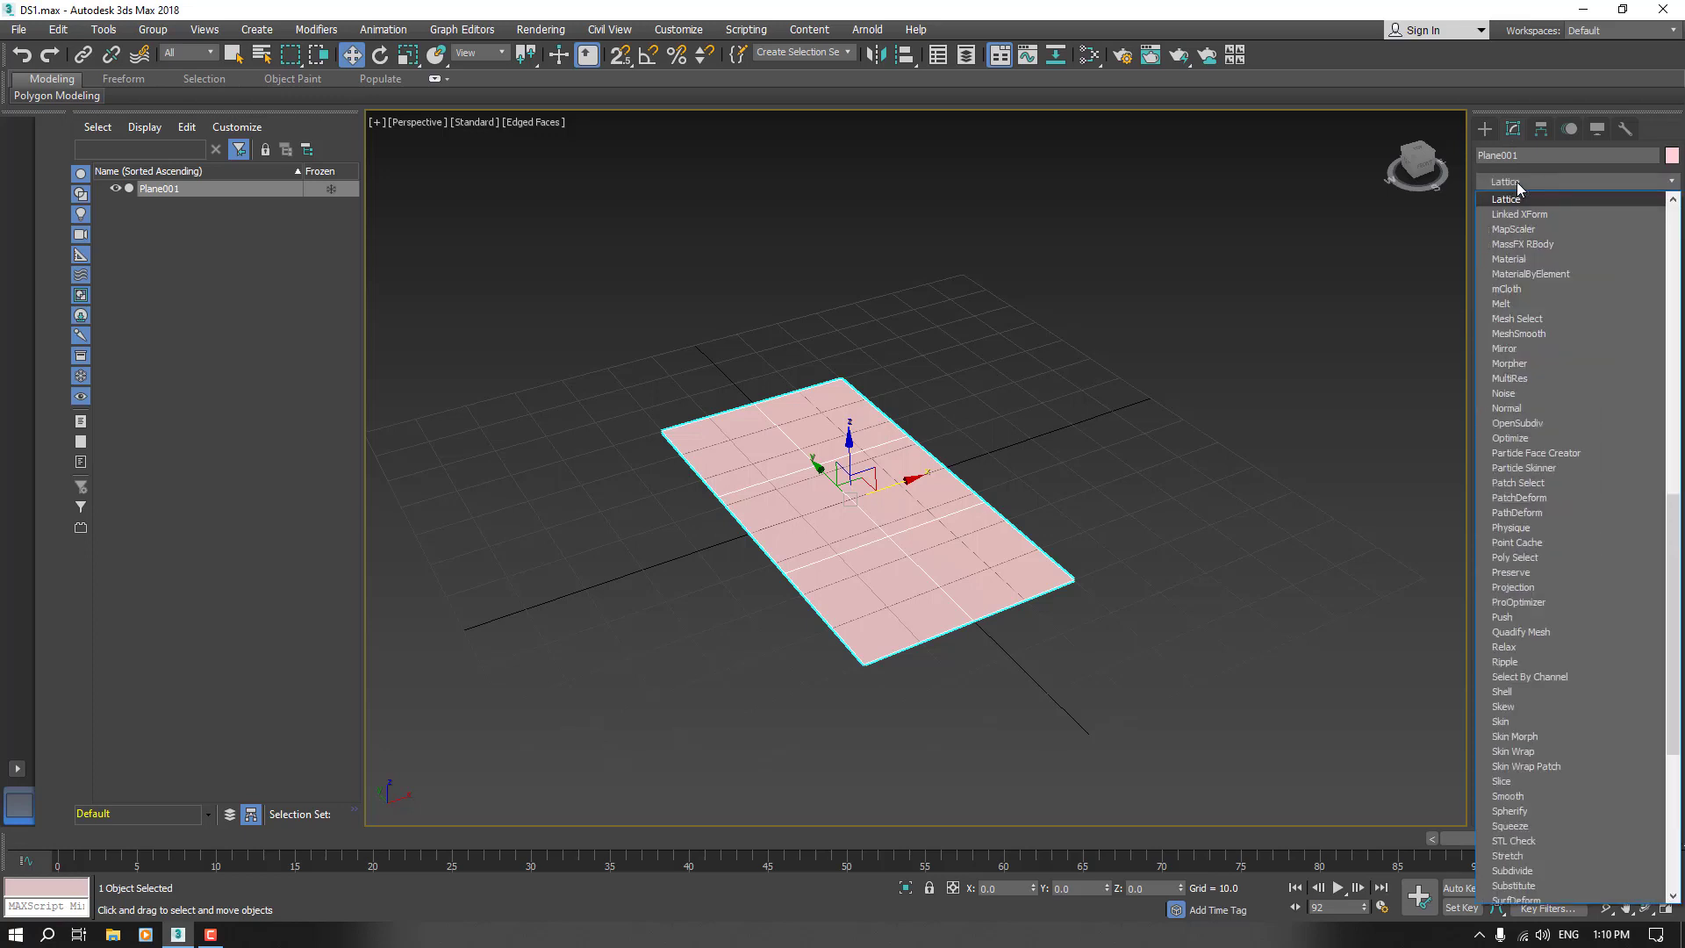
left_click(1510, 200)
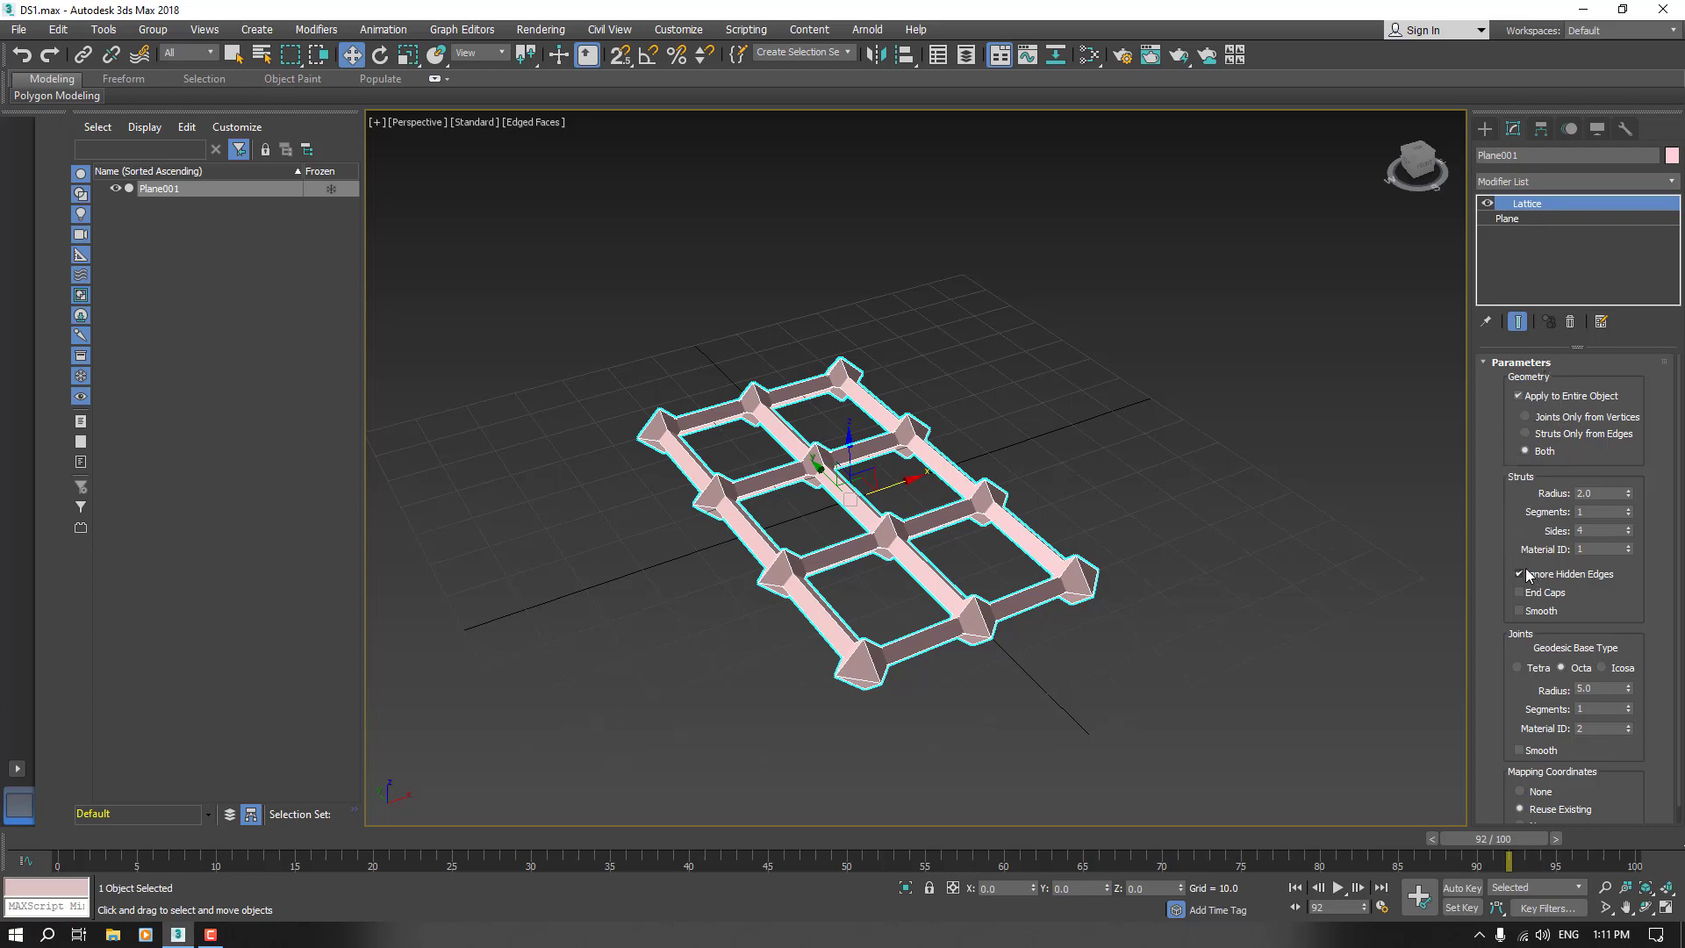
left_click(1500, 363)
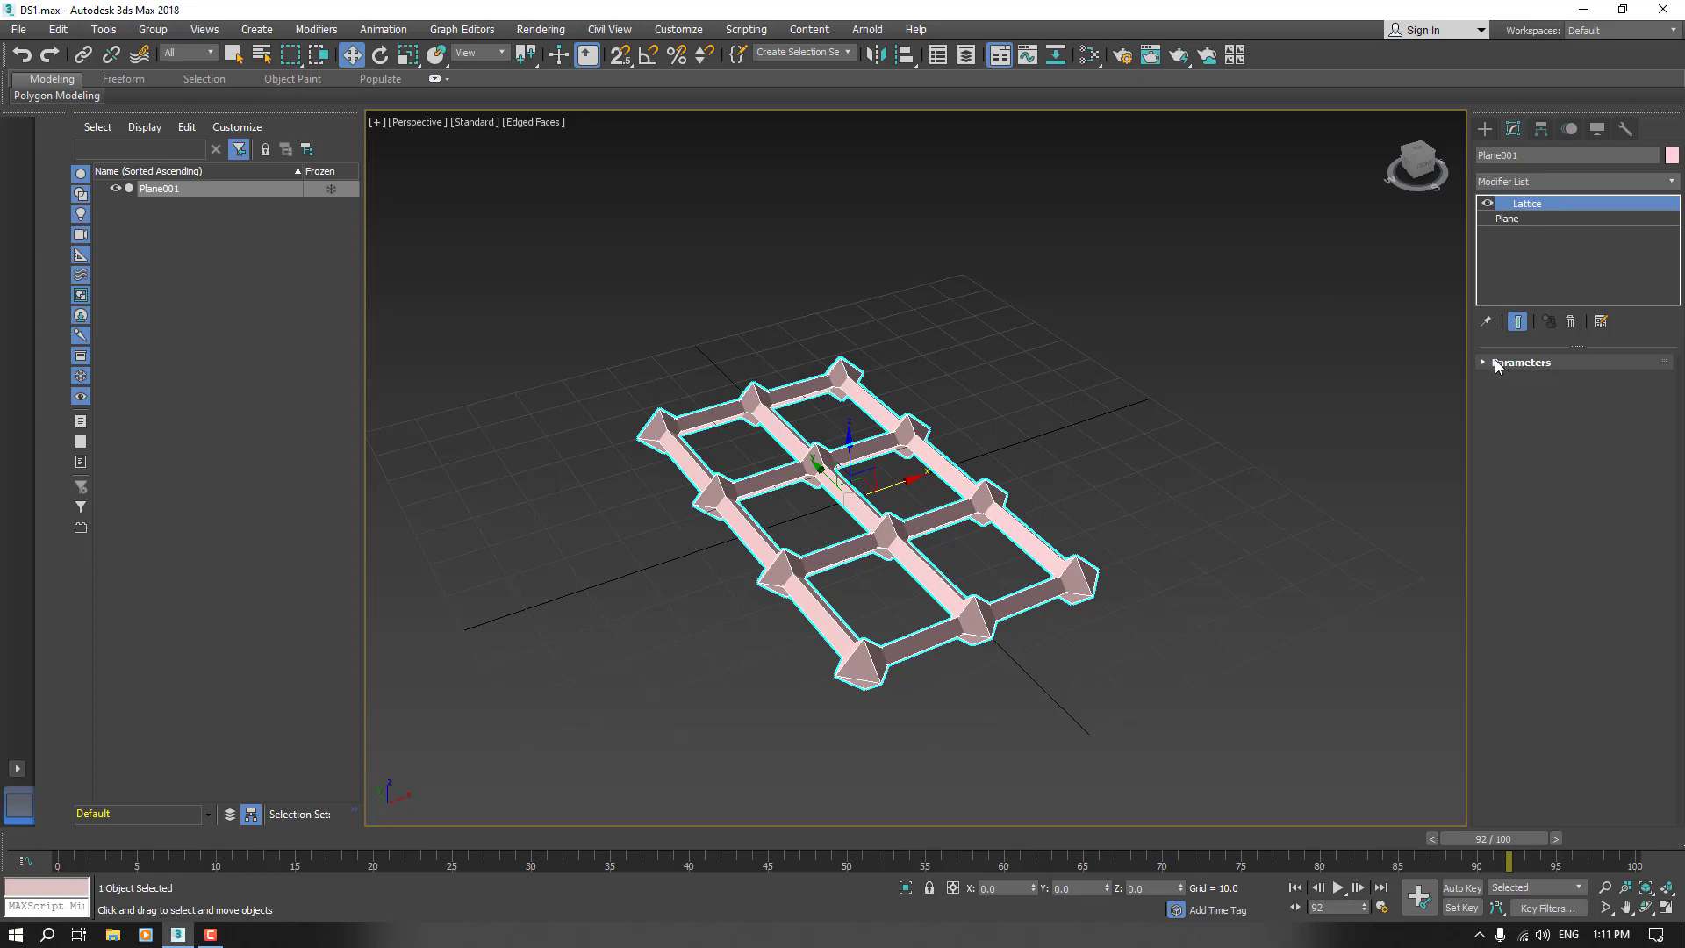
left_click(1498, 363)
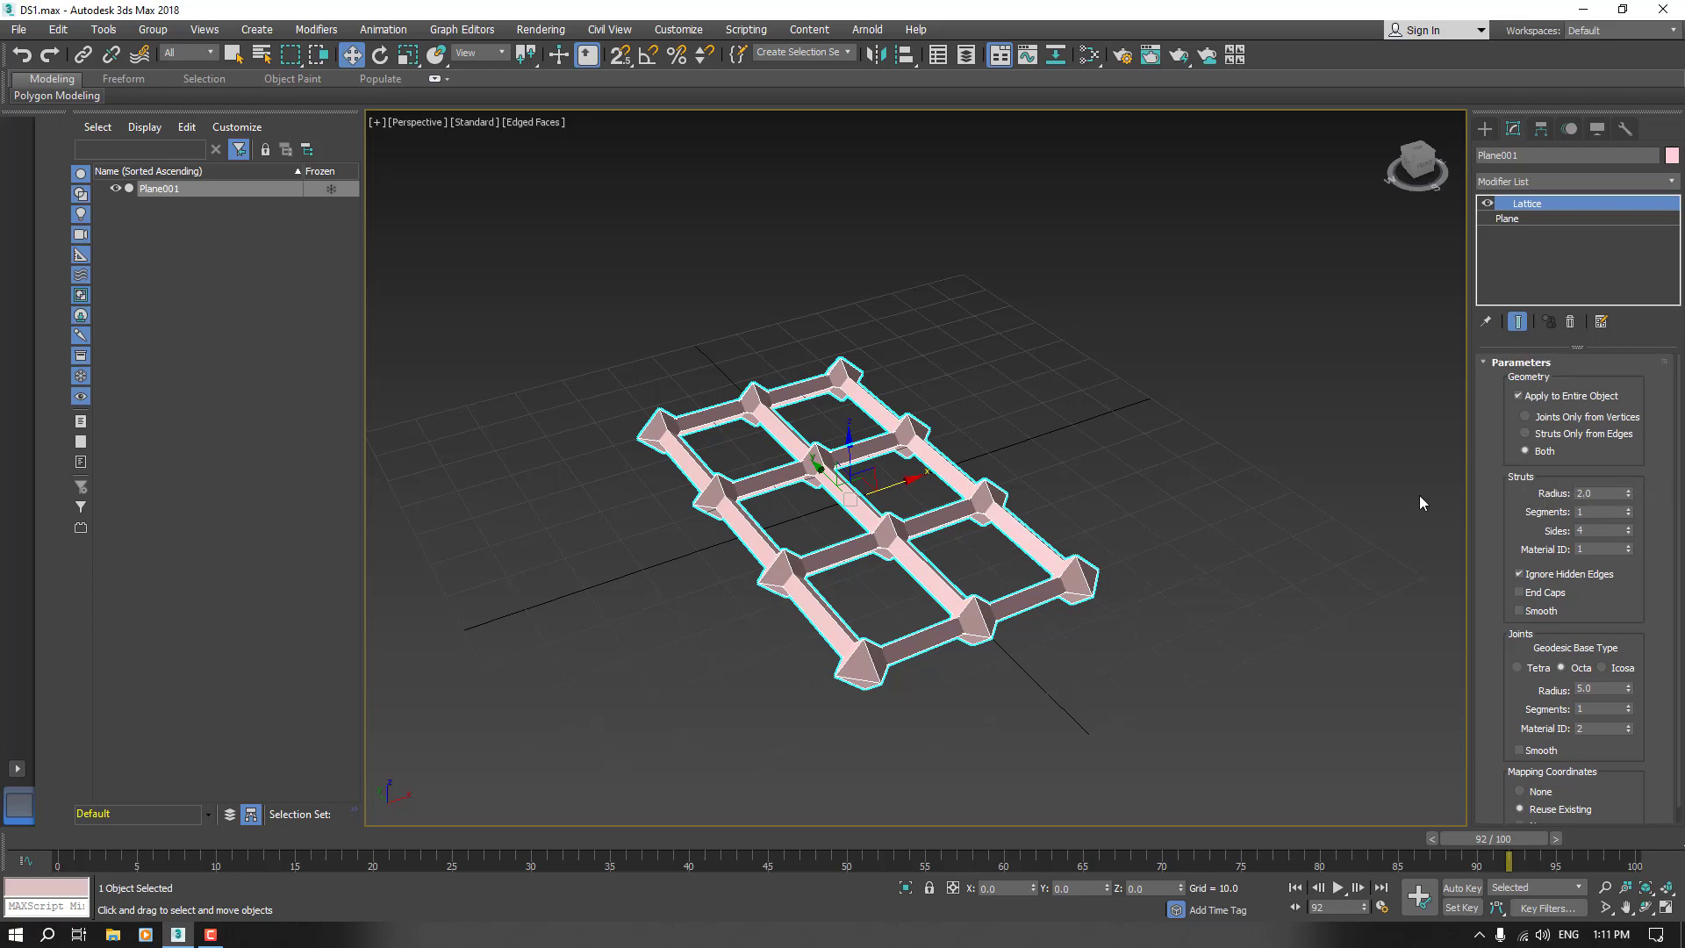
Set the radius of the lattice struts to 1.
scroll(935, 511, "up", 2)
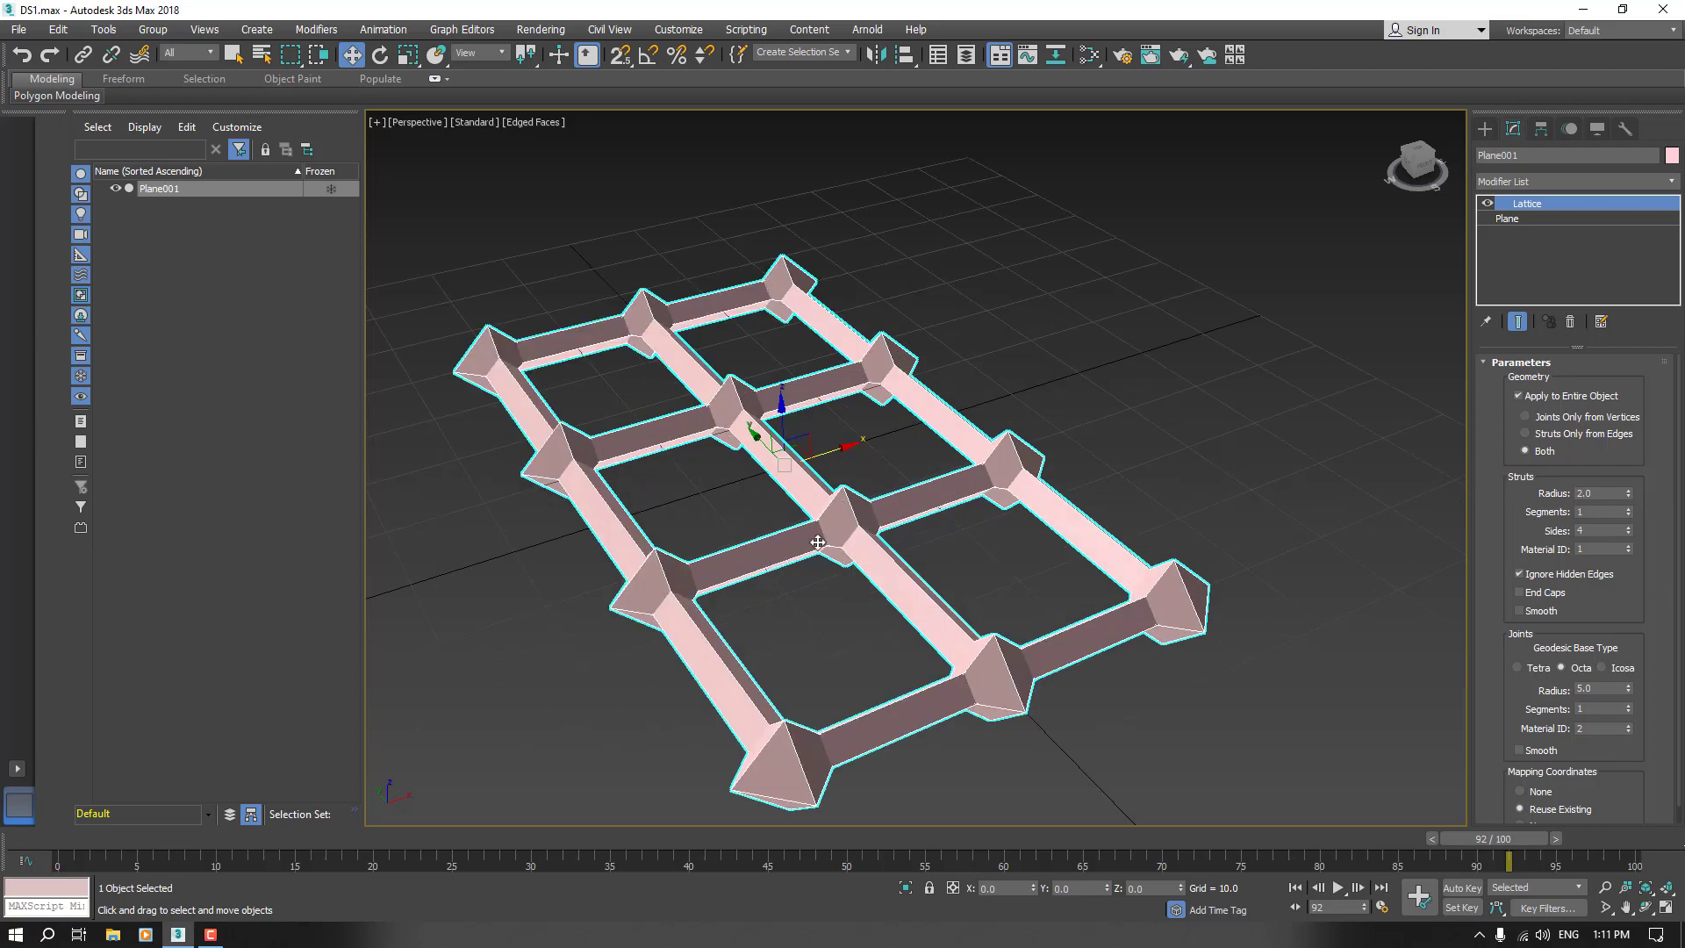
left_click(1629, 497)
left_click_drag(1629, 493, 1628, 494)
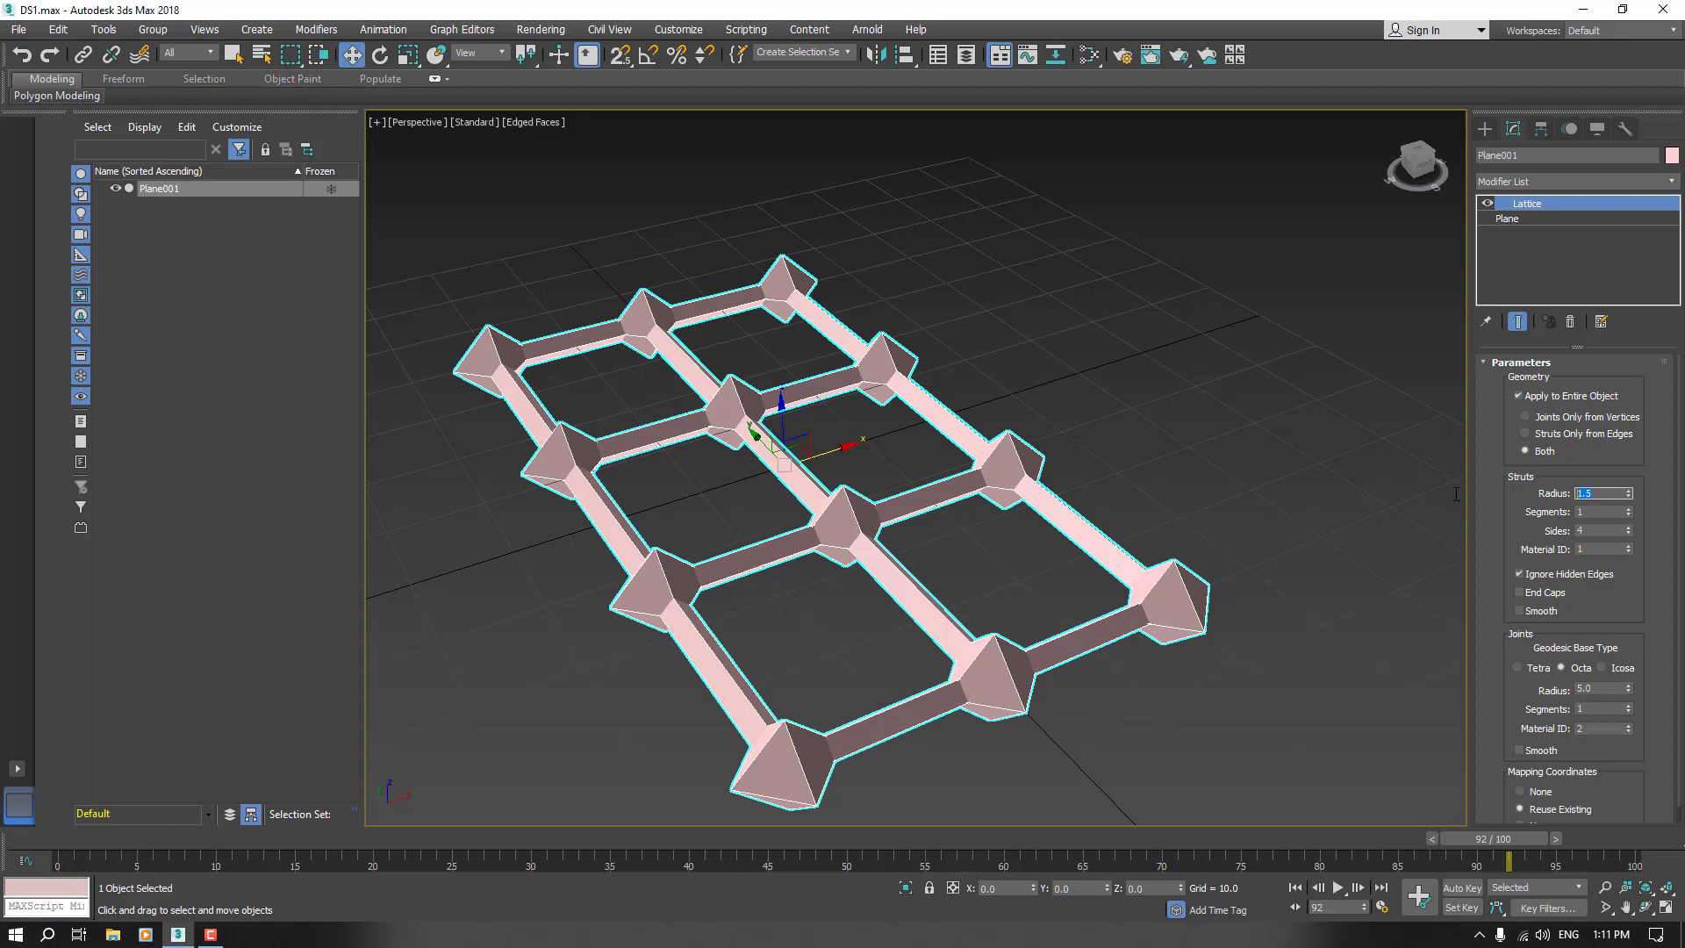
type("1")
key("Return")
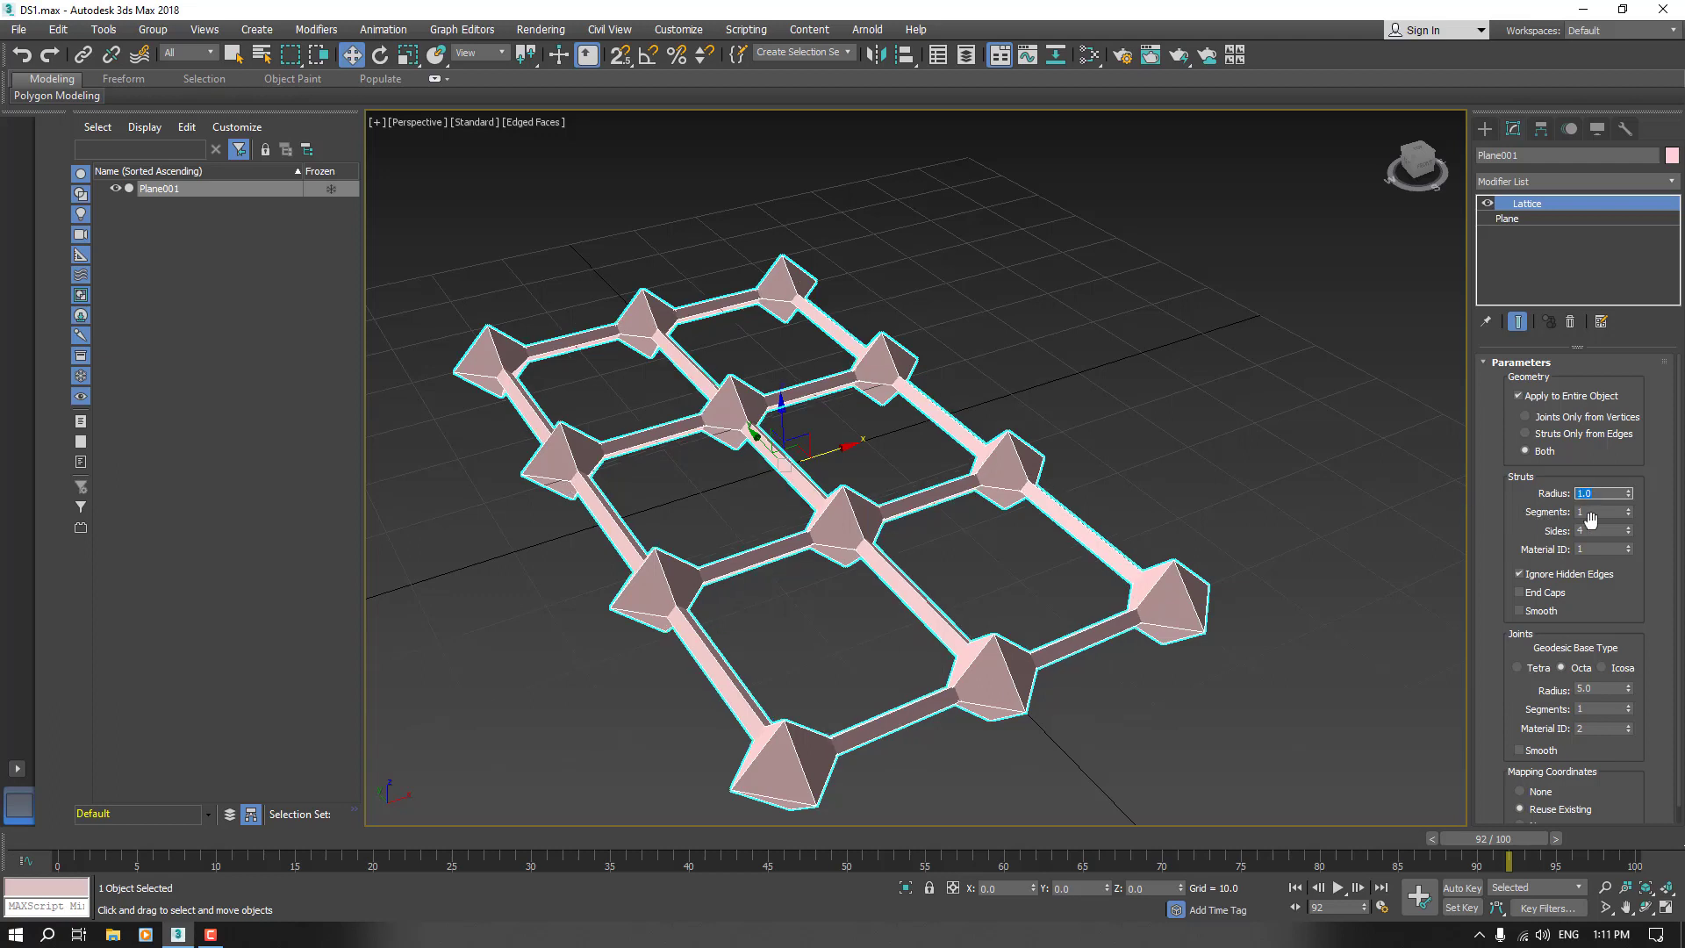
Try a higher segment count on the lattice struts, finishing with 2 segments.
left_click(1628, 509)
left_click(1628, 509)
left_click(1628, 510)
left_click(1628, 510)
left_click(1628, 510)
left_click(1628, 510)
left_click(1628, 515)
left_click(1628, 516)
left_click(1628, 516)
left_click(1628, 516)
left_click(1628, 516)
Raise the number of sides on the lattice struts to 20.
left_click(1628, 527)
left_click(1628, 527)
left_click(1628, 527)
left_click(1627, 527)
left_click(1628, 527)
left_click(1628, 527)
left_click(1627, 528)
left_click(1628, 527)
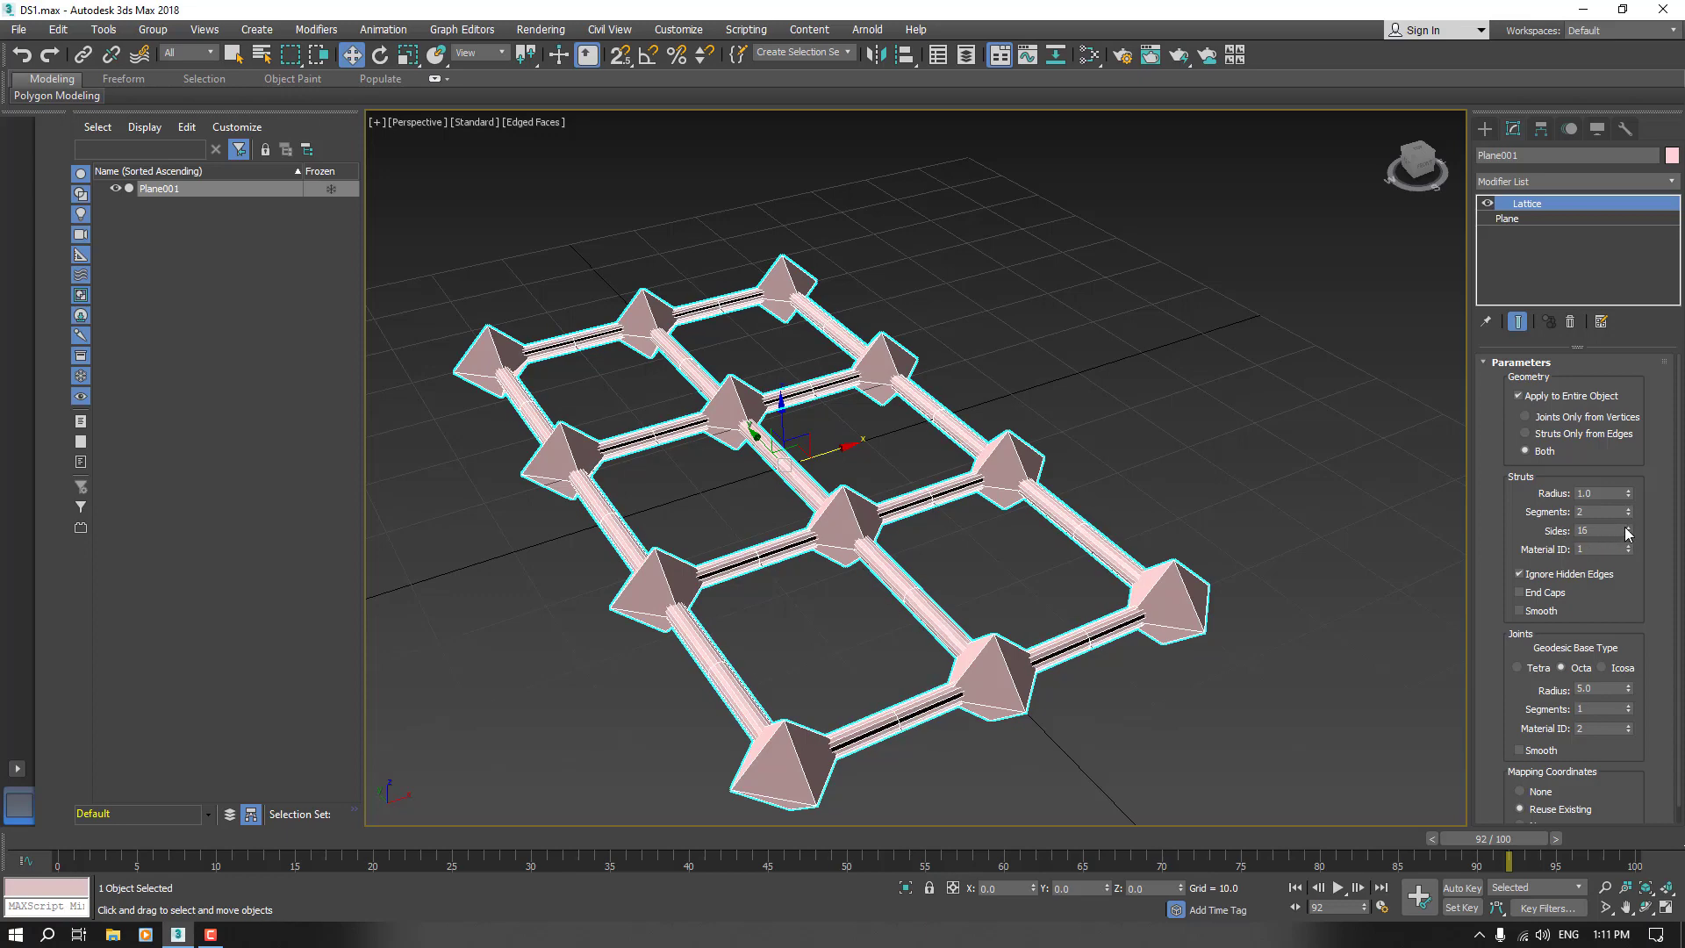
left_click(1628, 528)
left_click(1628, 528)
left_click(1627, 528)
left_click(1628, 527)
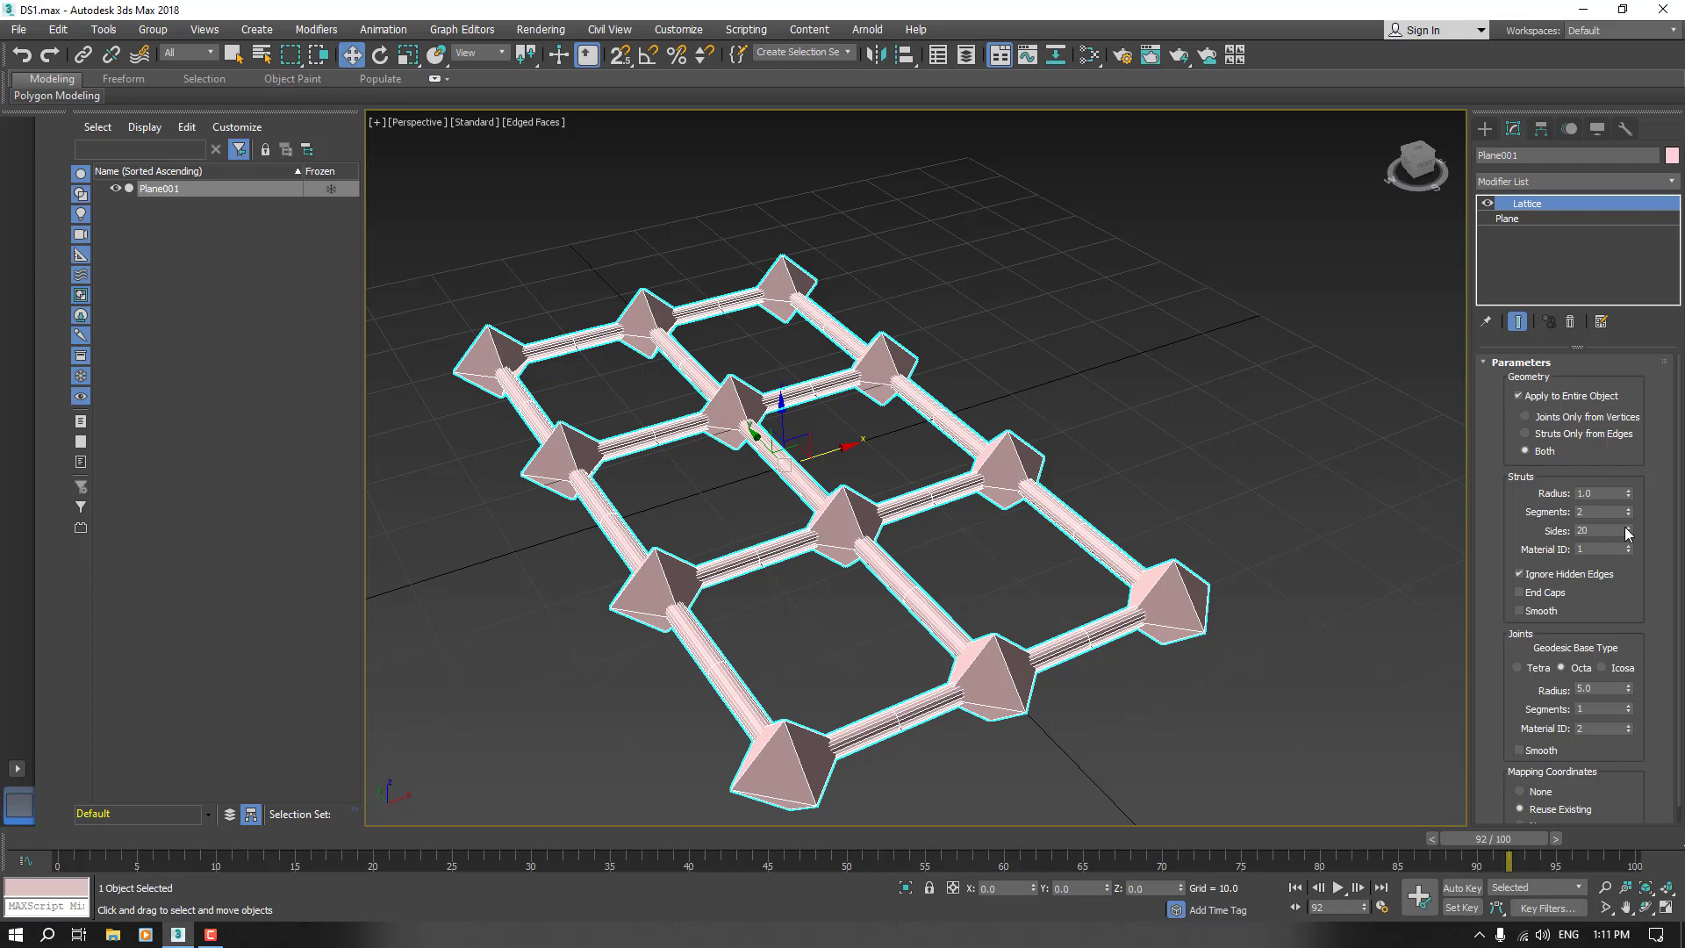
Enable smoothing on the struts and set the joints' geodesic base type to Icosa after trying Tetra and Octa.
left_click(1519, 593)
left_click(1519, 611)
left_click(1518, 668)
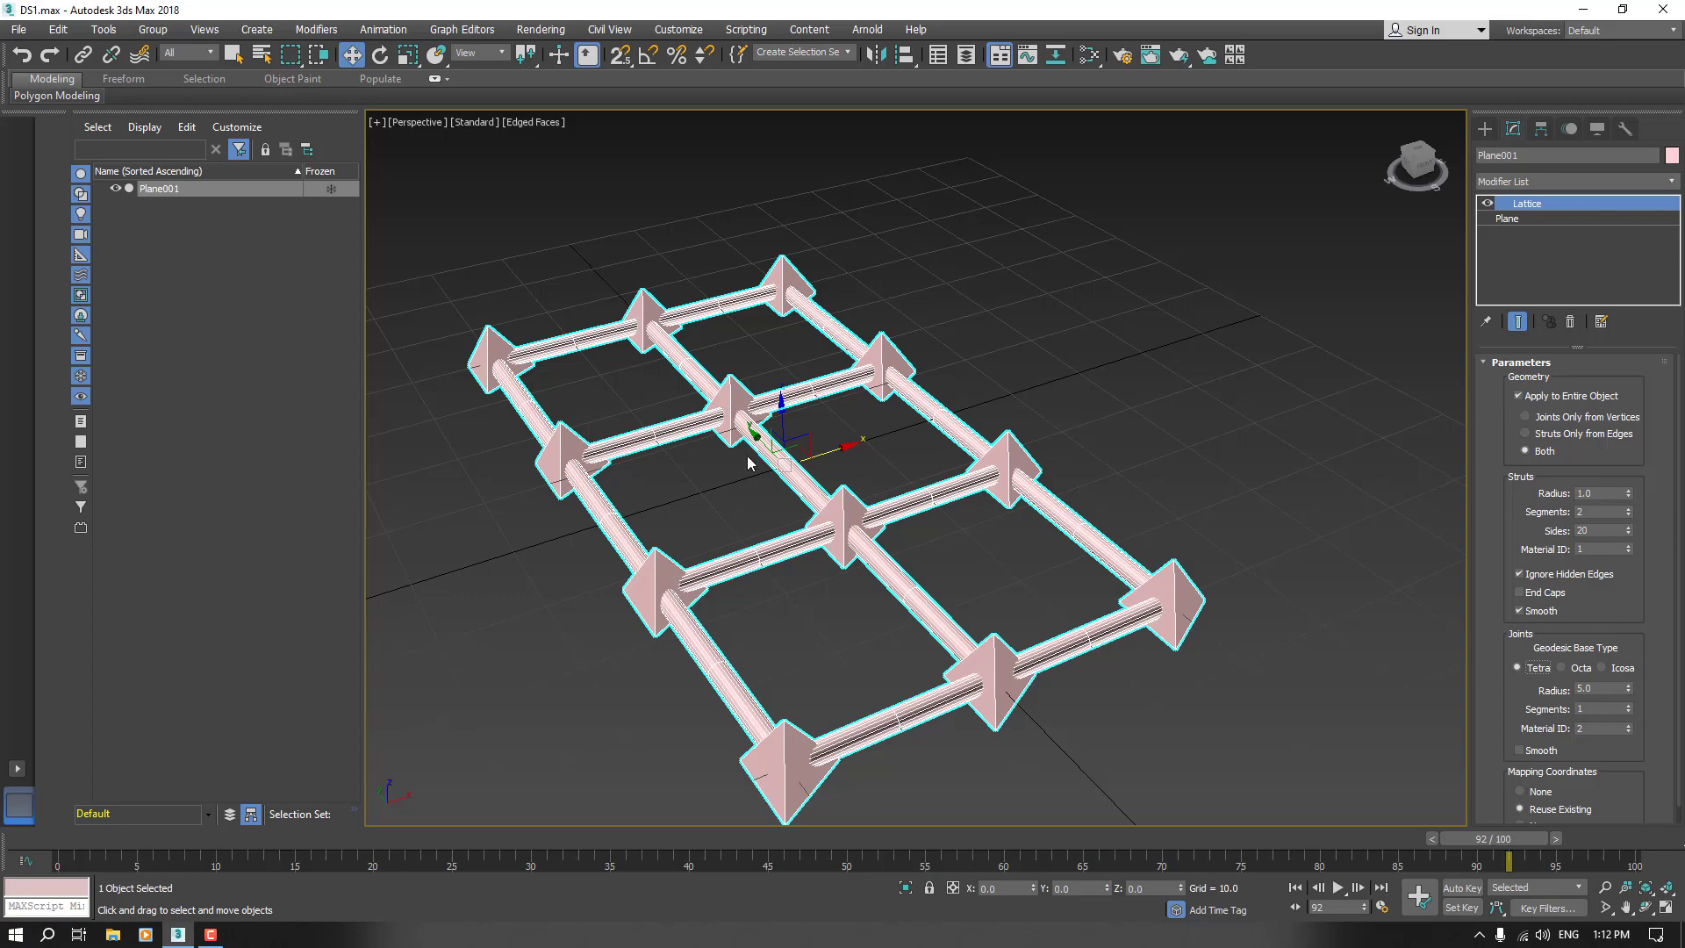
left_click(1563, 668)
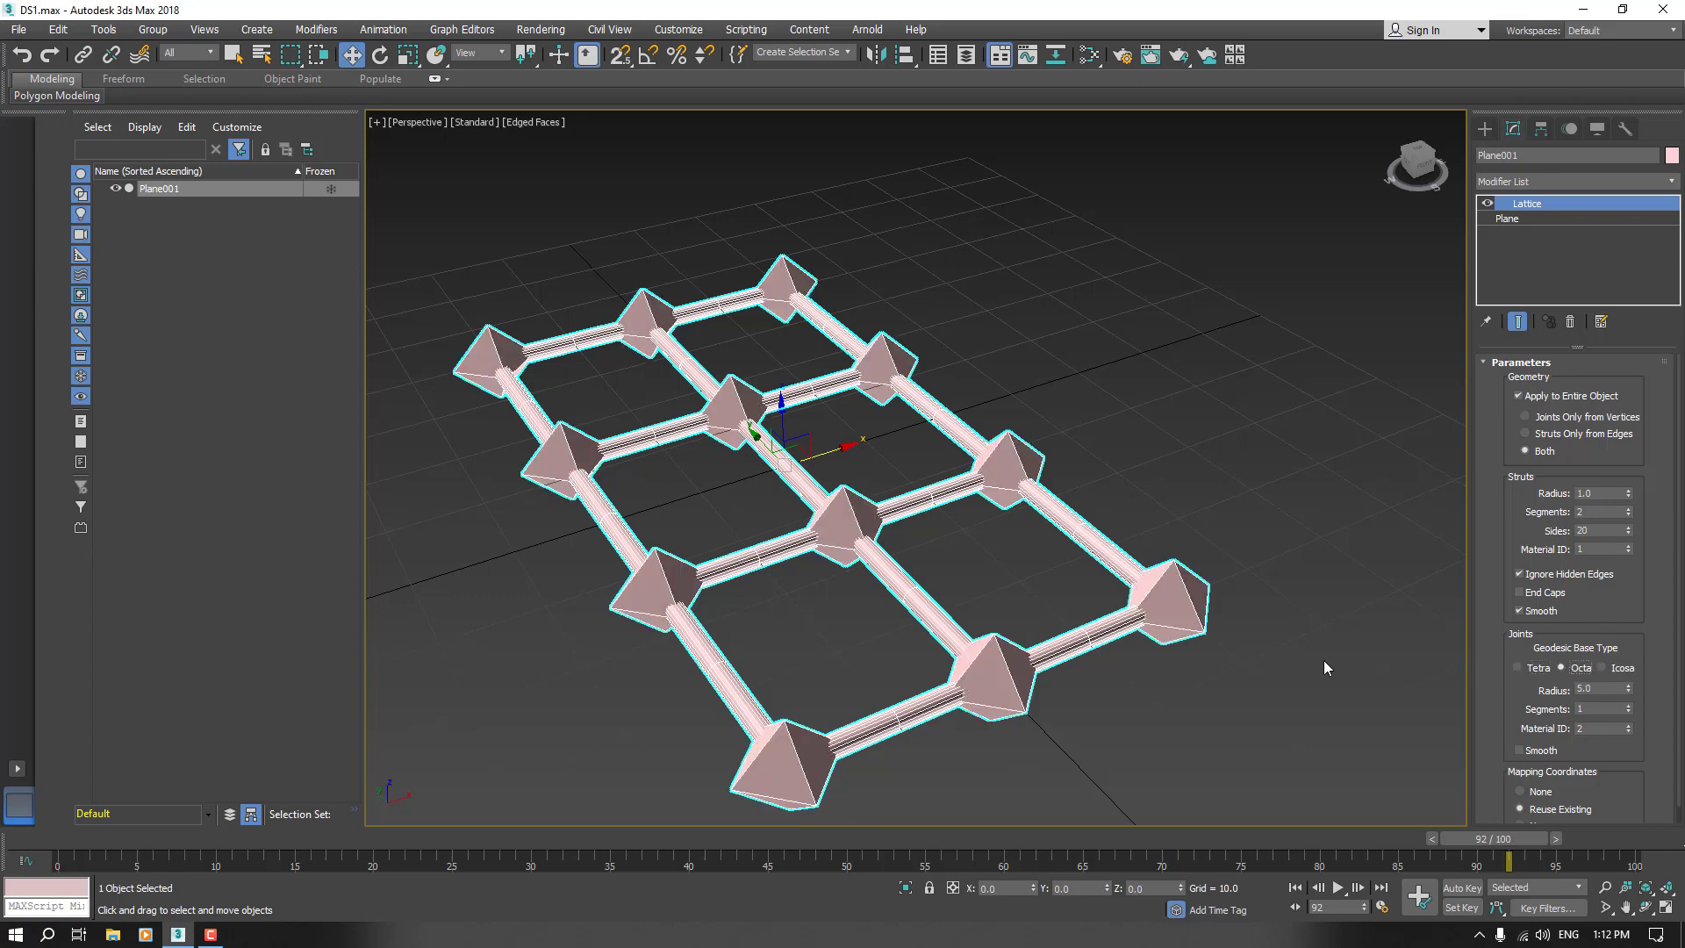
left_click(1602, 669)
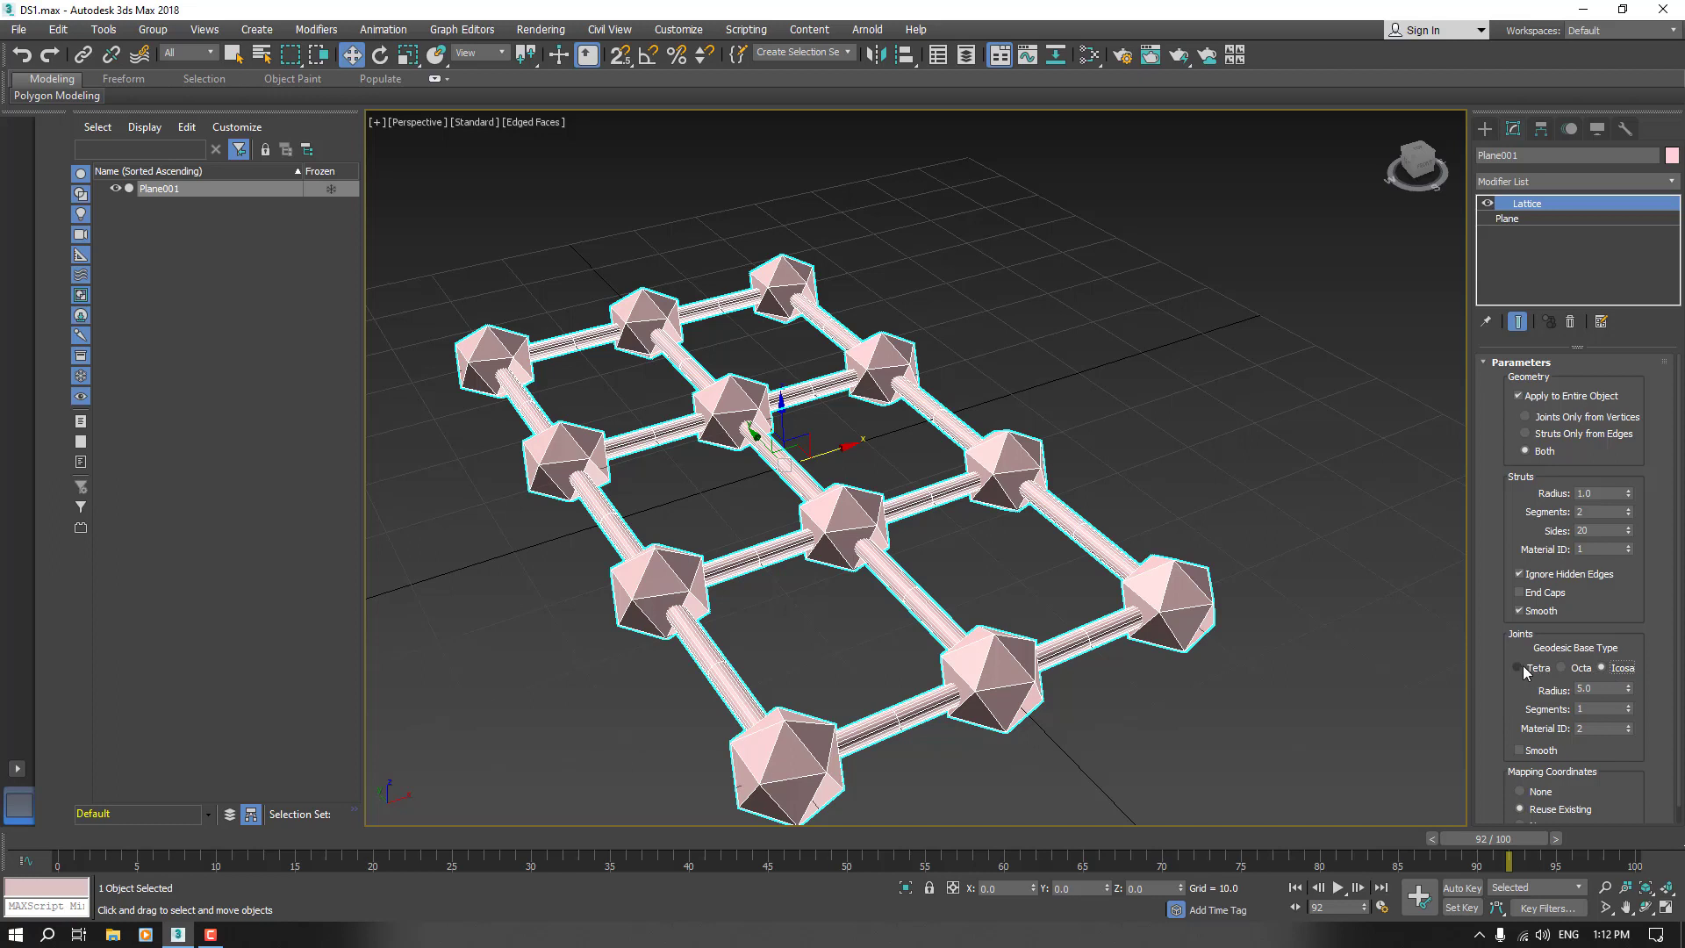
Set the radius of the lattice joints to 2.
double_click(1597, 687)
key("Return")
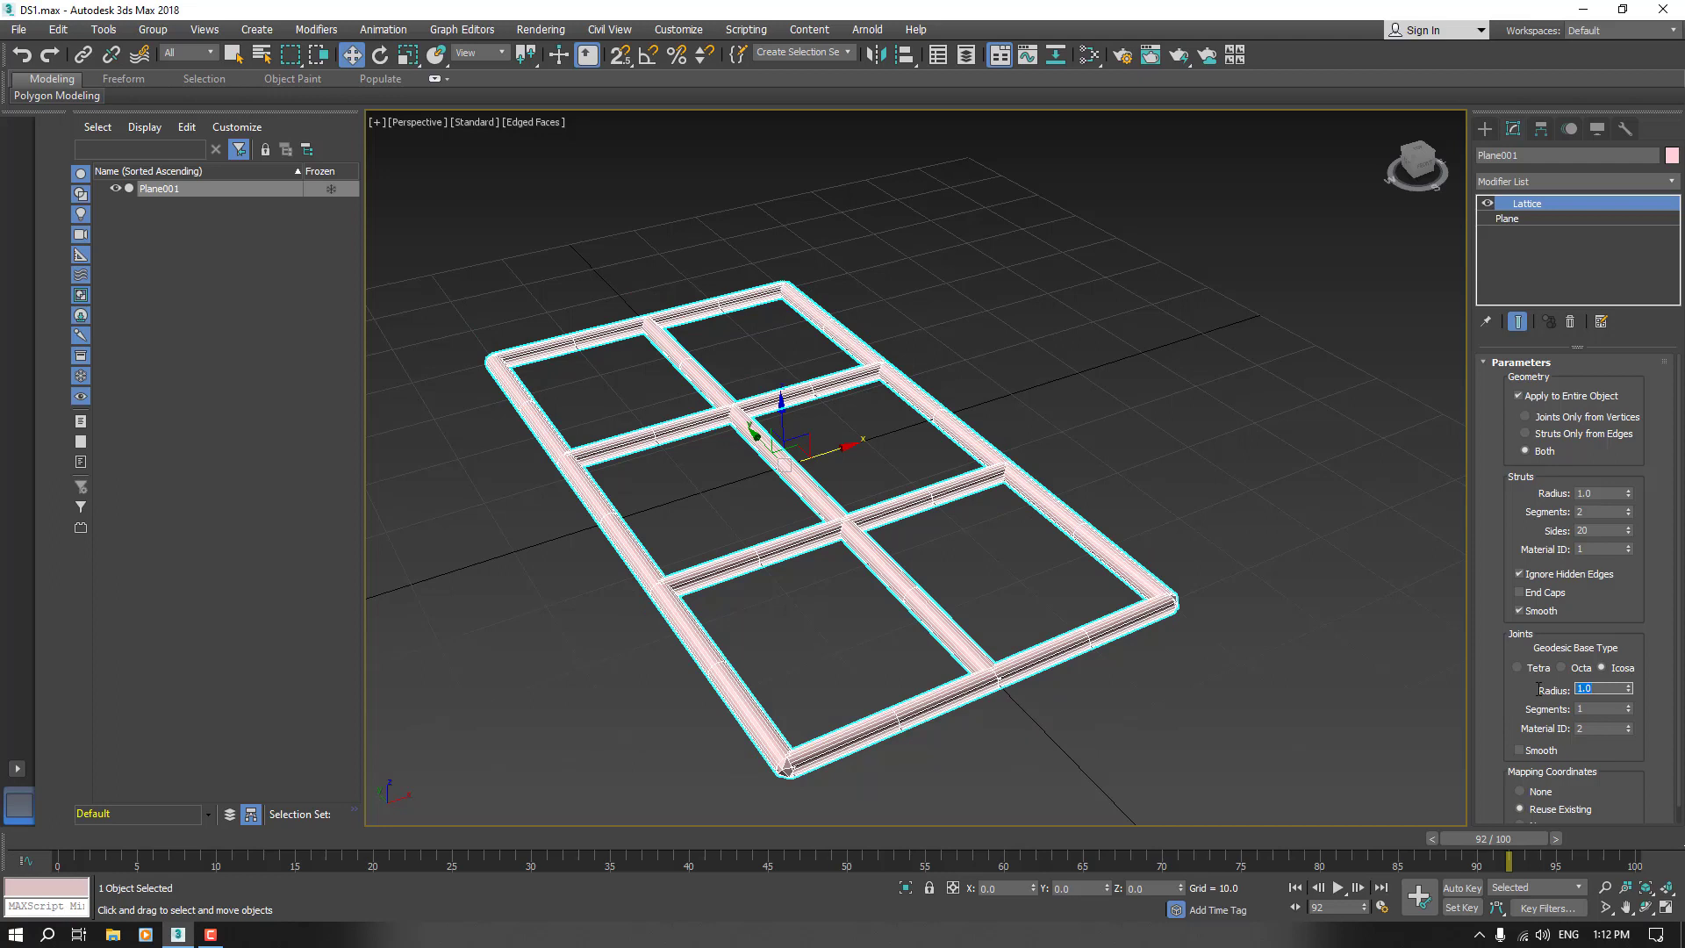
type("2")
key("Return")
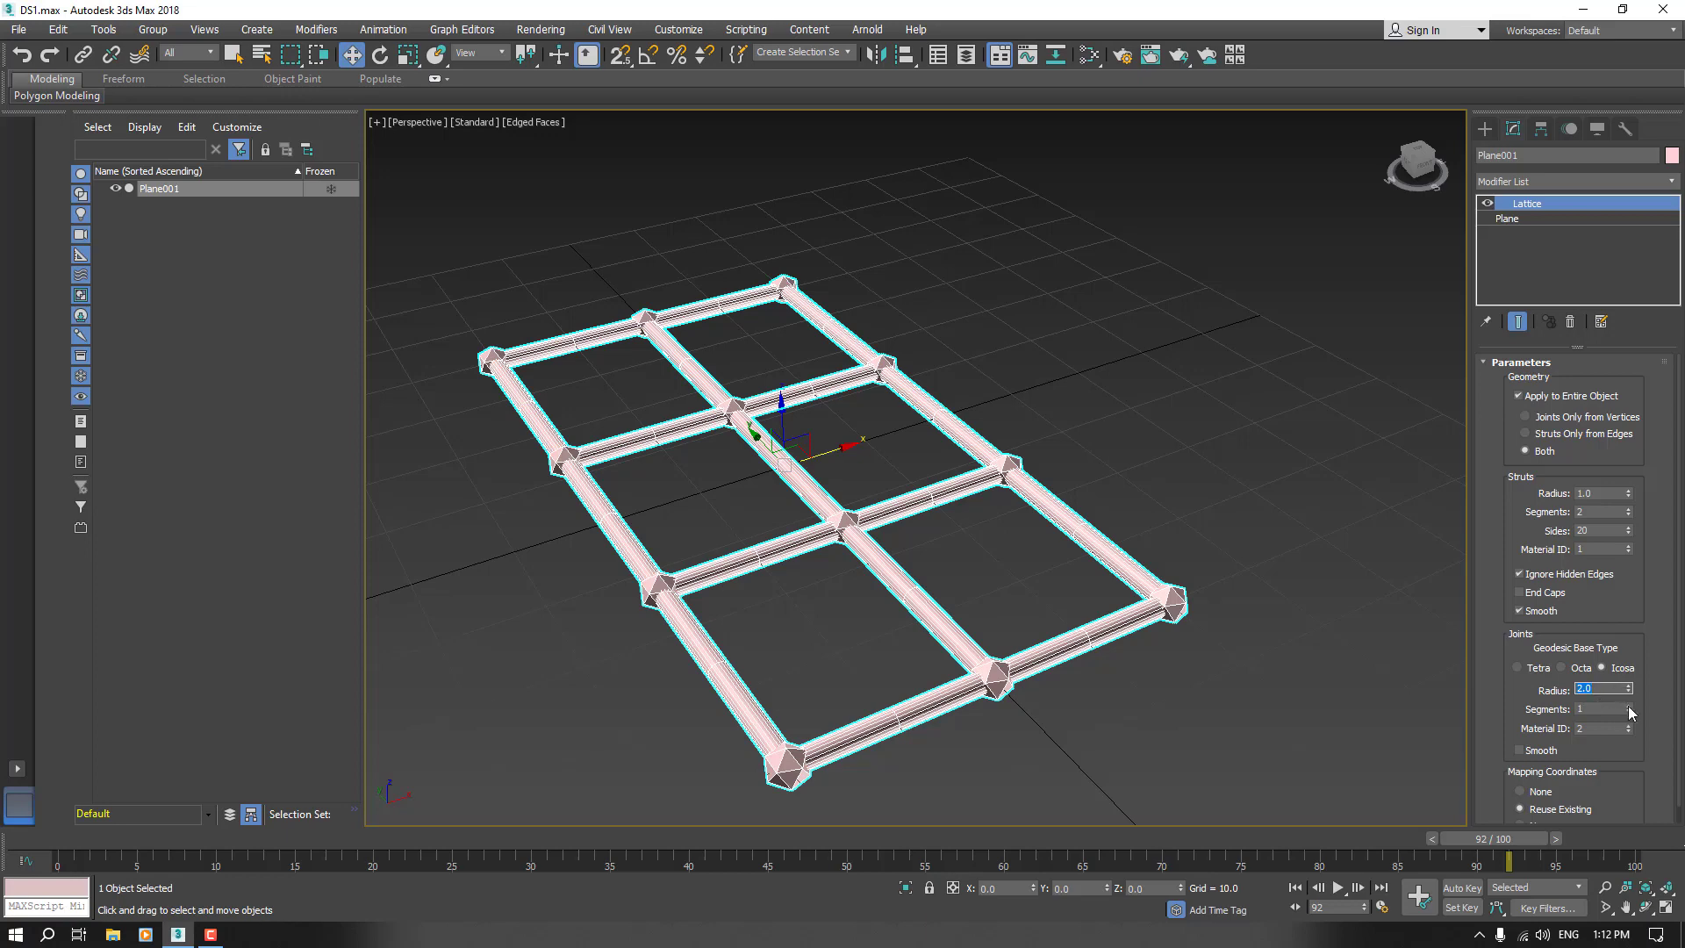
Raise the lattice joints' segments to 7 and inspect a corner joint up close.
left_click(1628, 705)
left_click(1629, 705)
left_click(1628, 705)
left_click(1628, 705)
left_click(1628, 705)
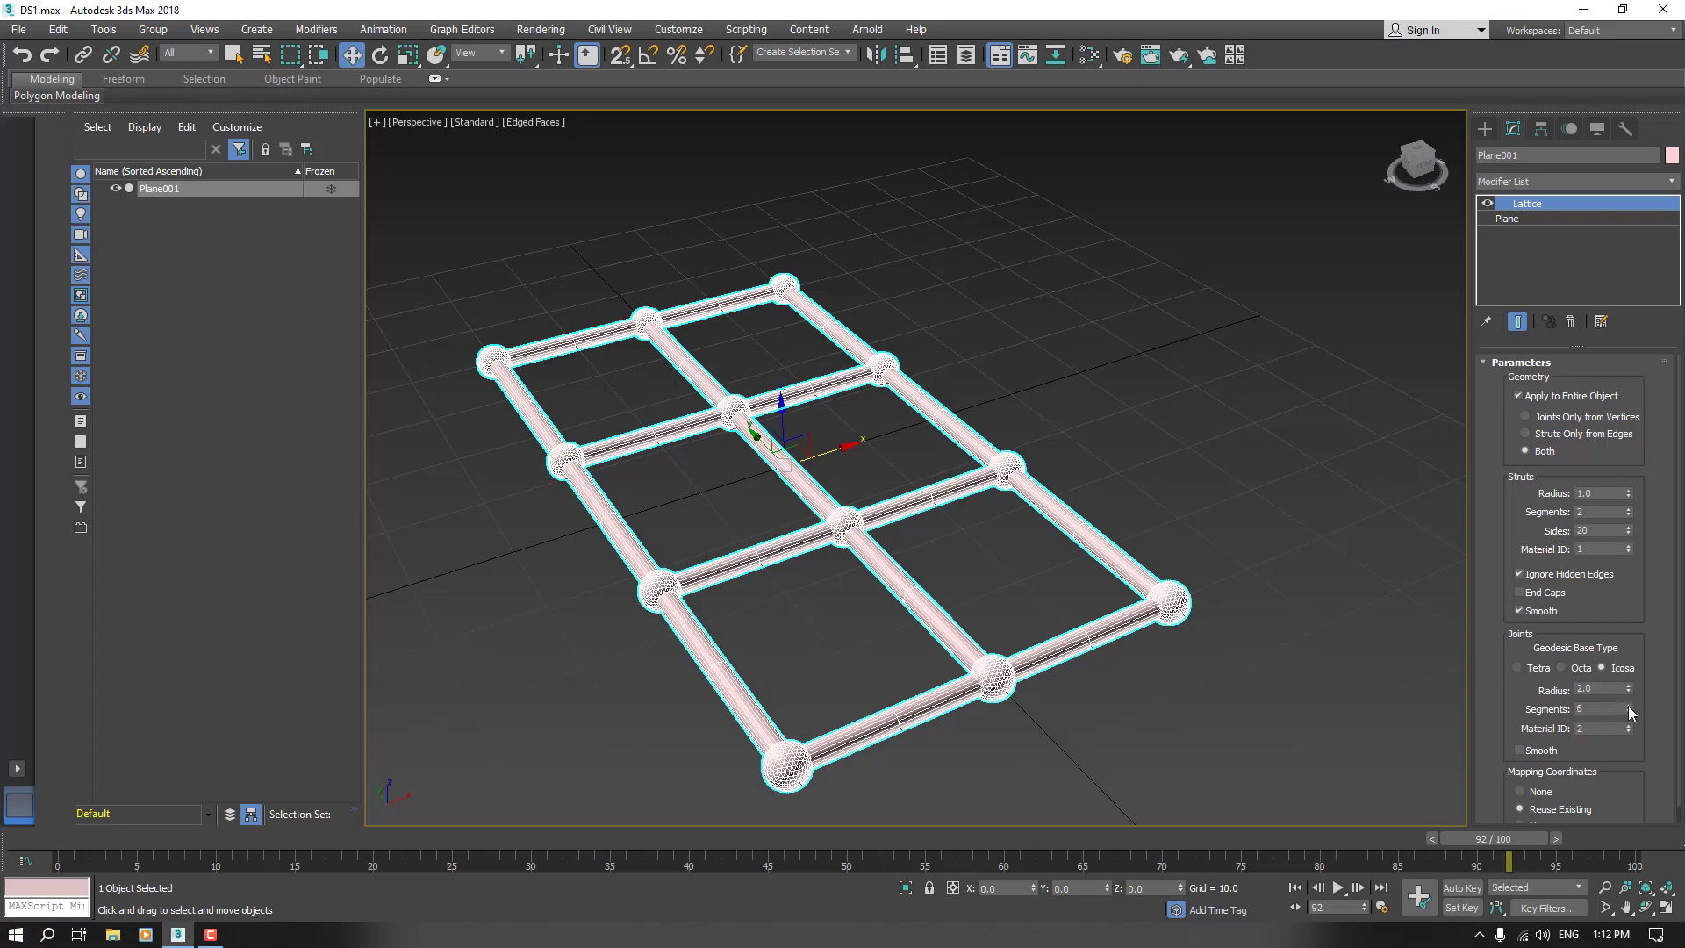
left_click(1629, 705)
scroll(1228, 644, "up", 5)
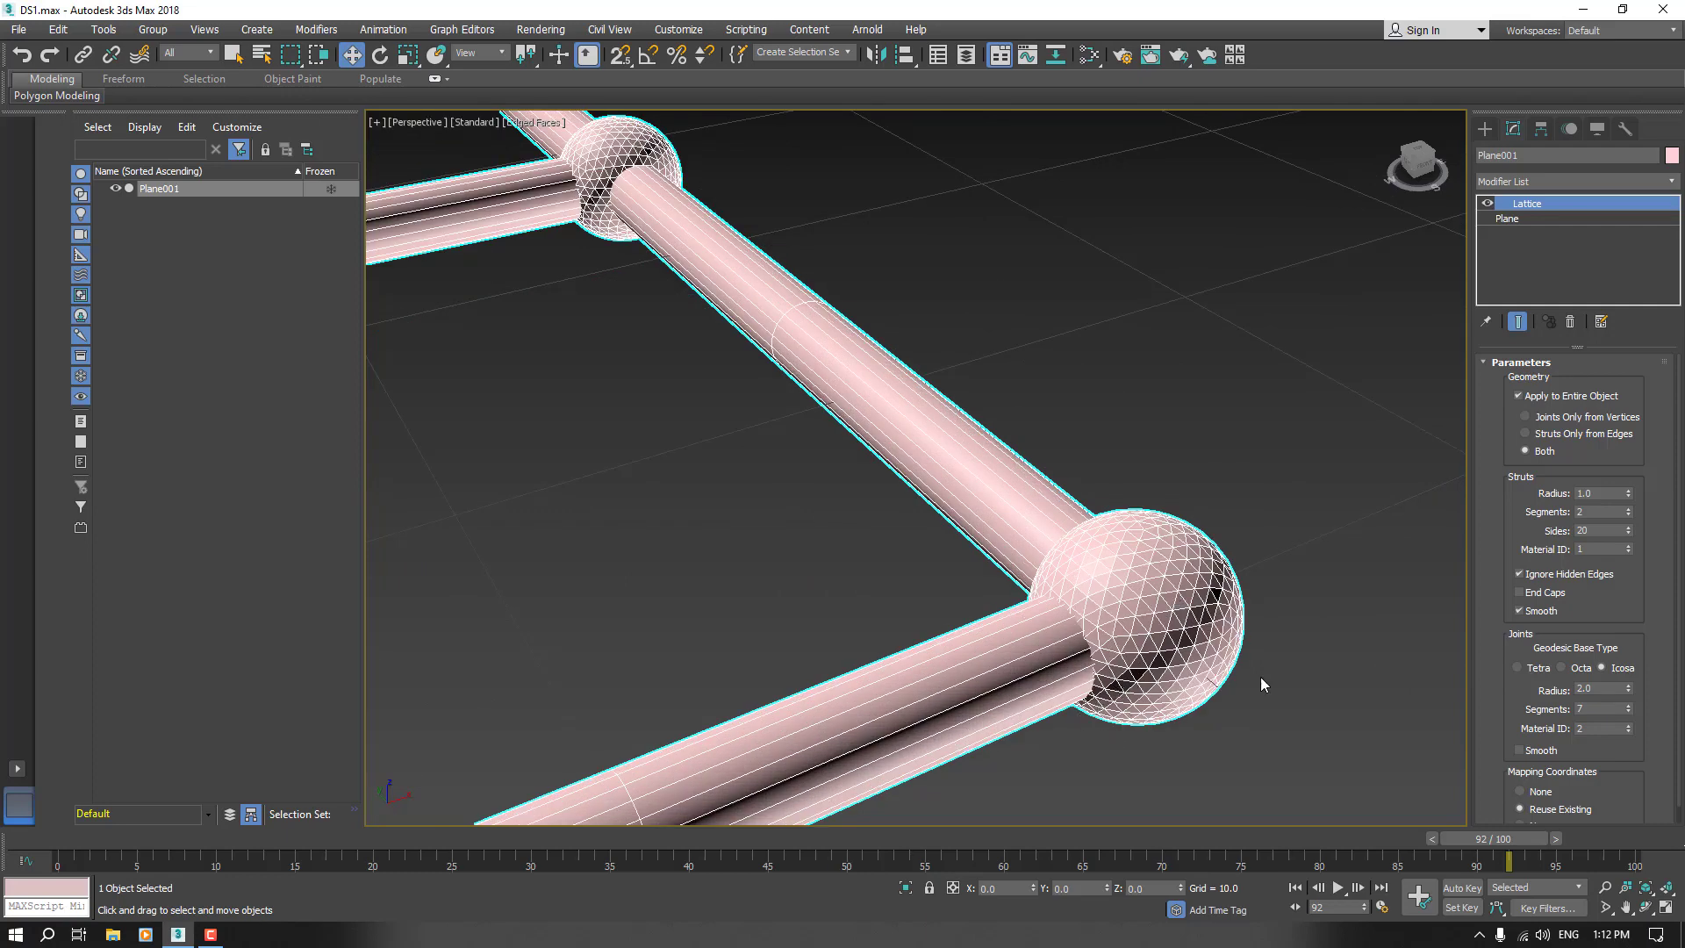
Reduce the lattice joints' segments to 1.
left_click(1627, 712)
left_click(1627, 712)
left_click(1627, 712)
left_click(1626, 711)
left_click(1627, 711)
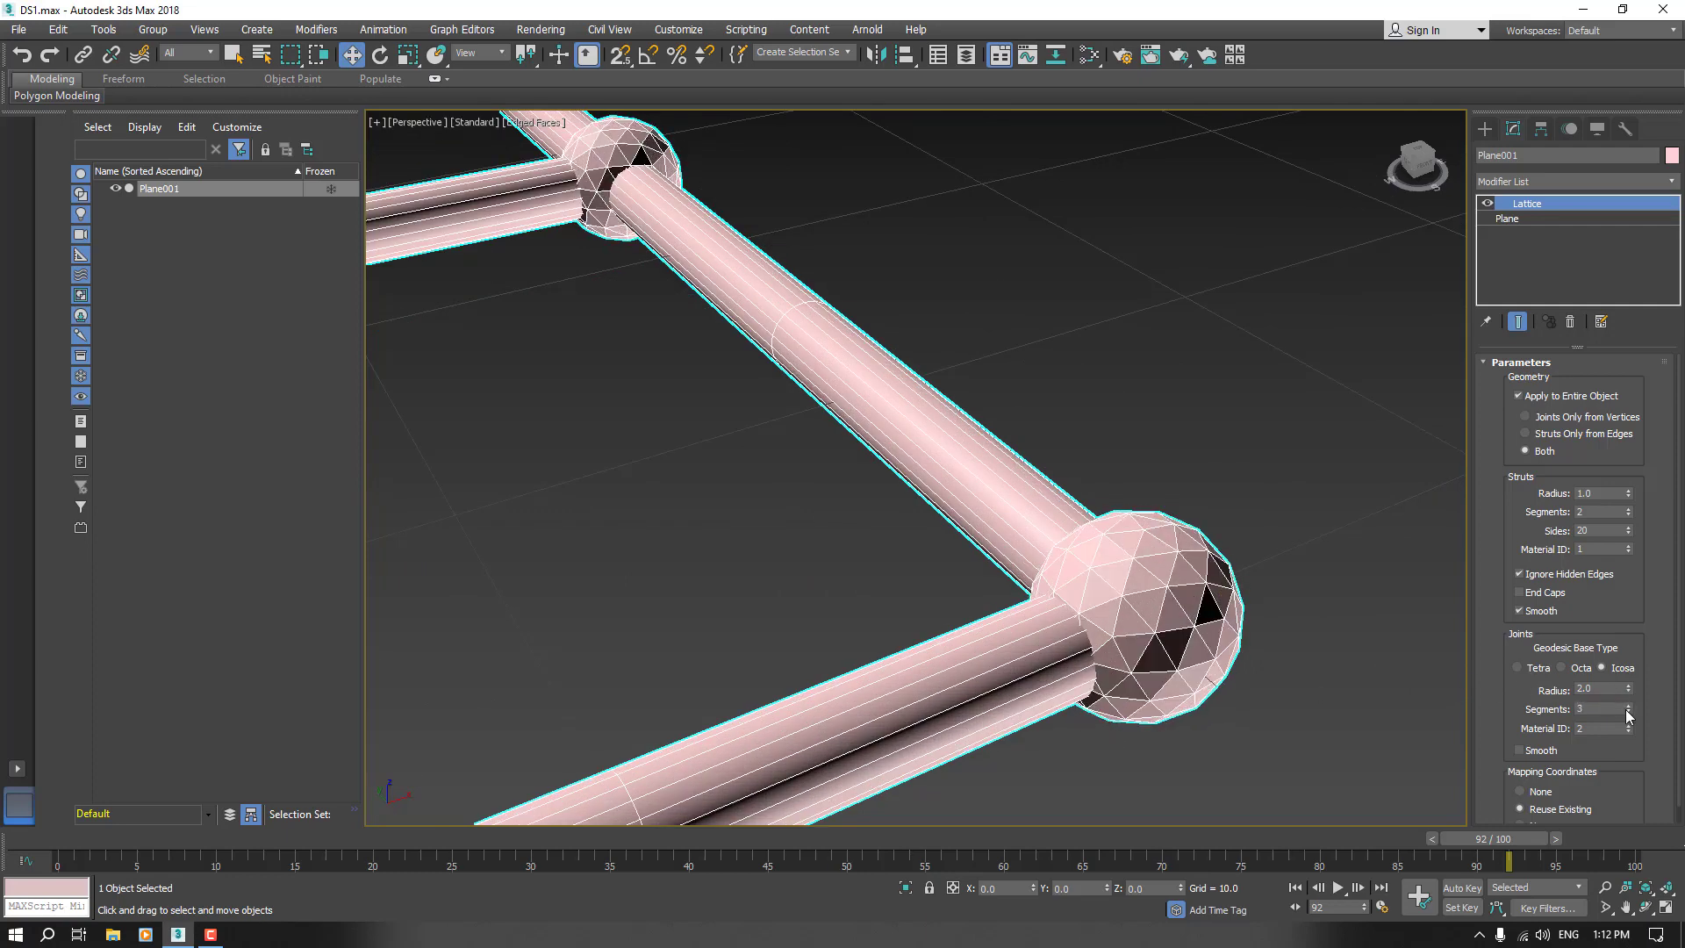
left_click(1627, 712)
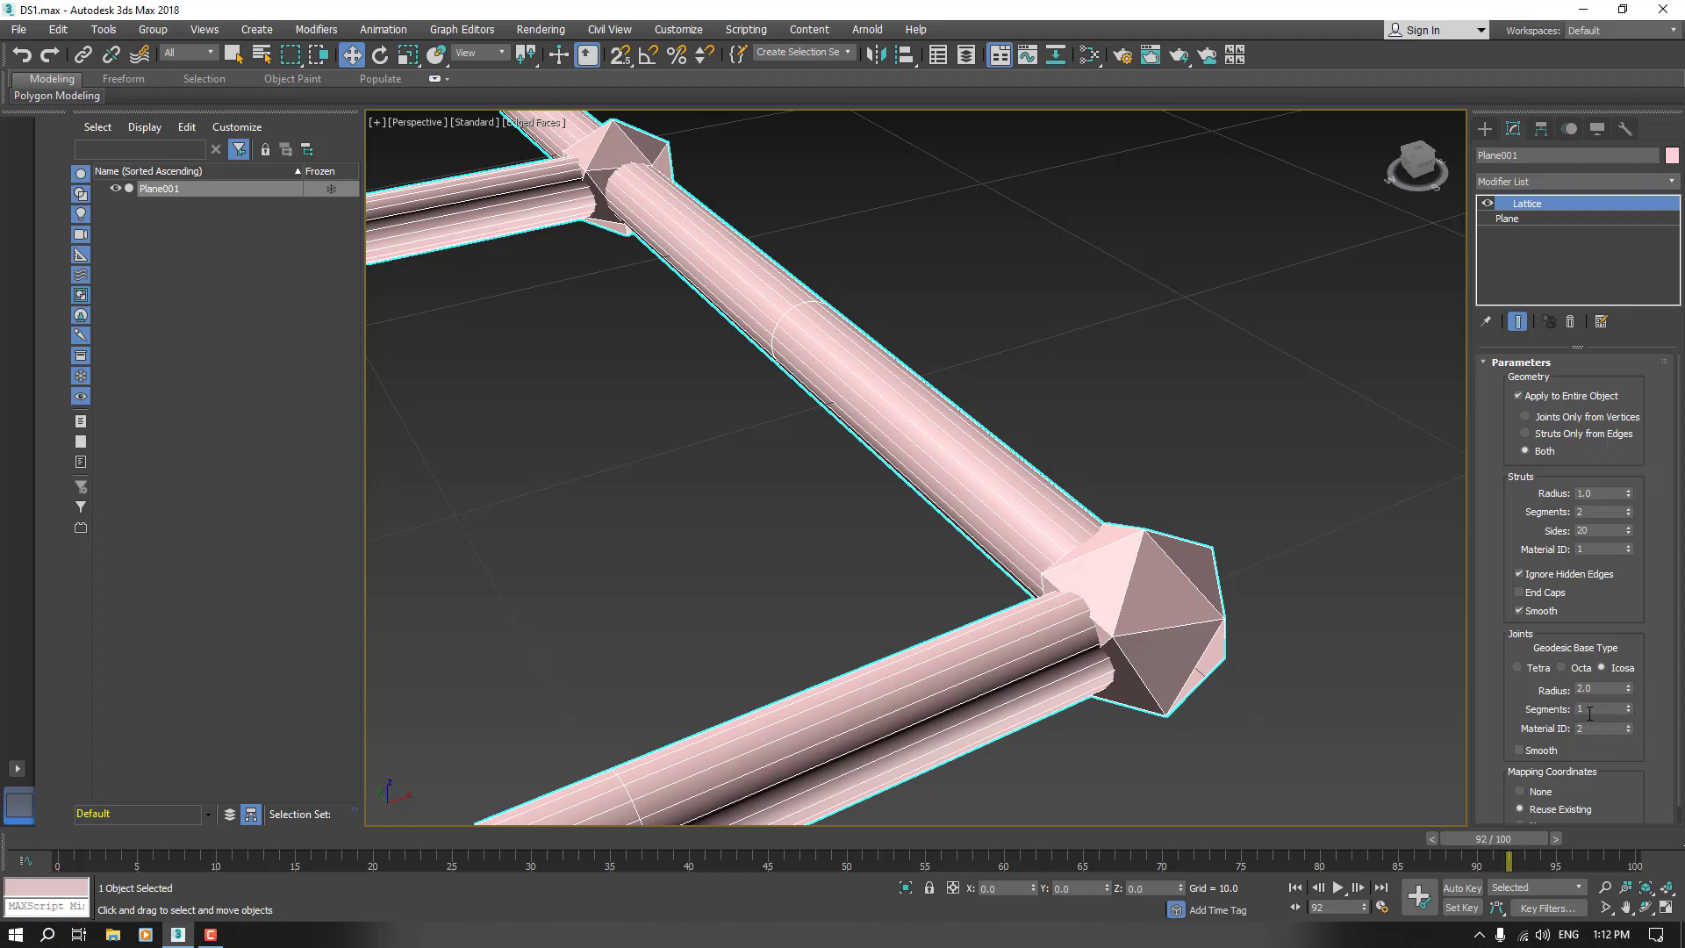
Compare the Octa and Tetra geodesic base types on the lattice joints and return to Icosa.
left_click(1561, 668)
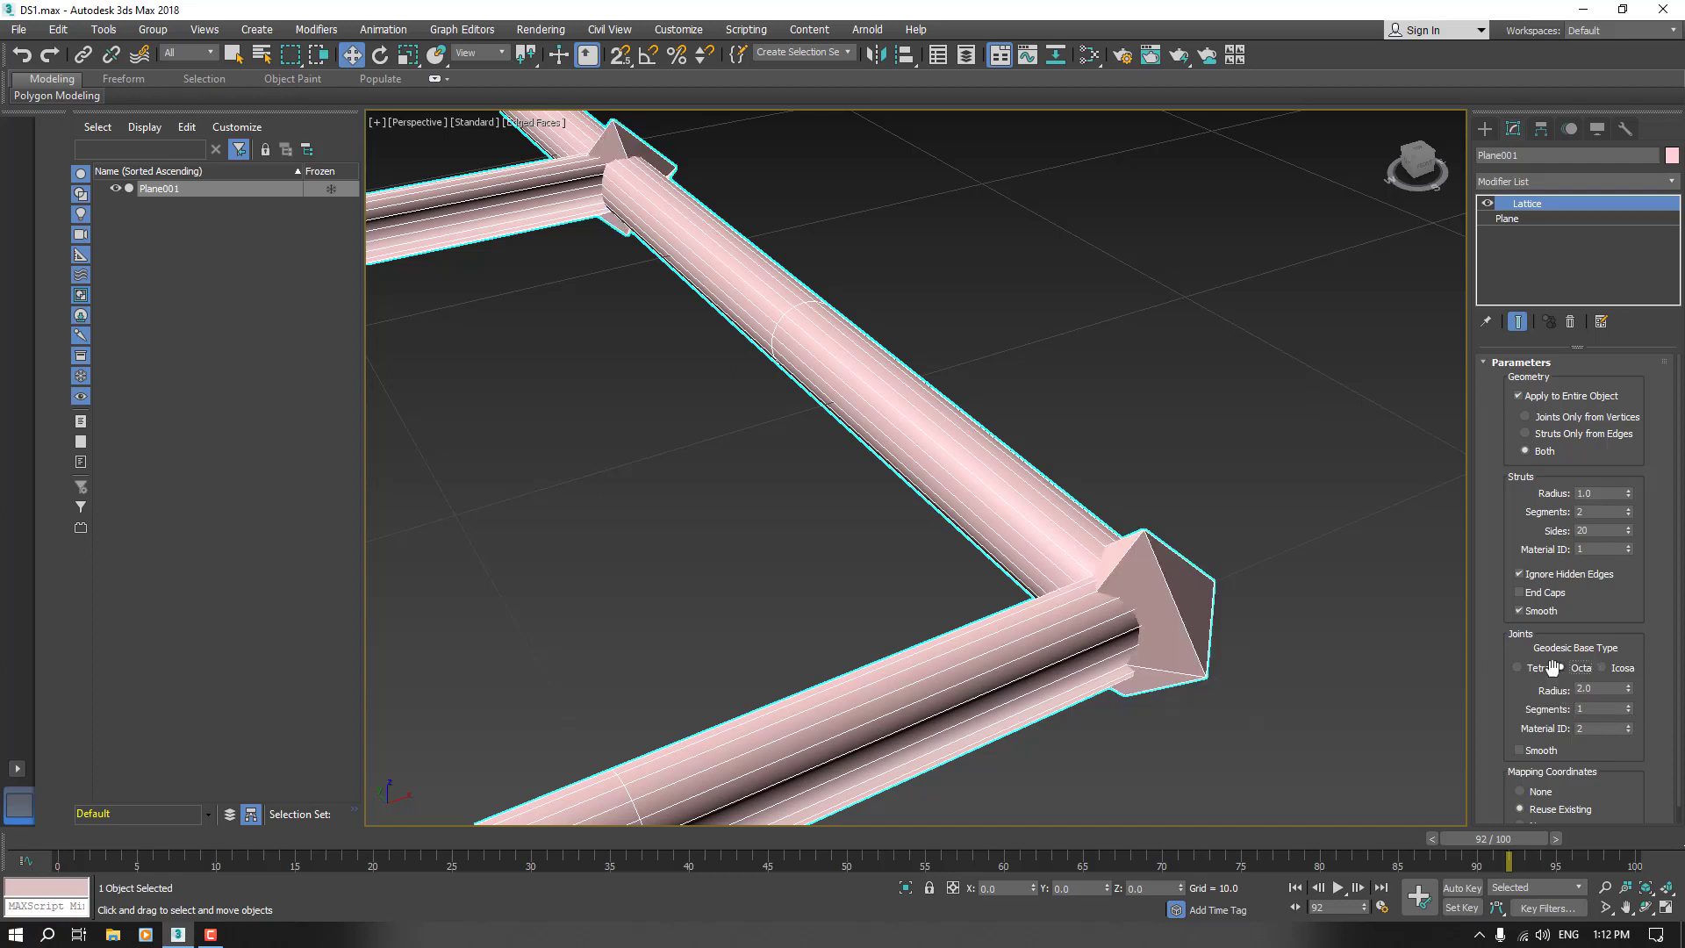
left_click(1534, 669)
left_click(1611, 669)
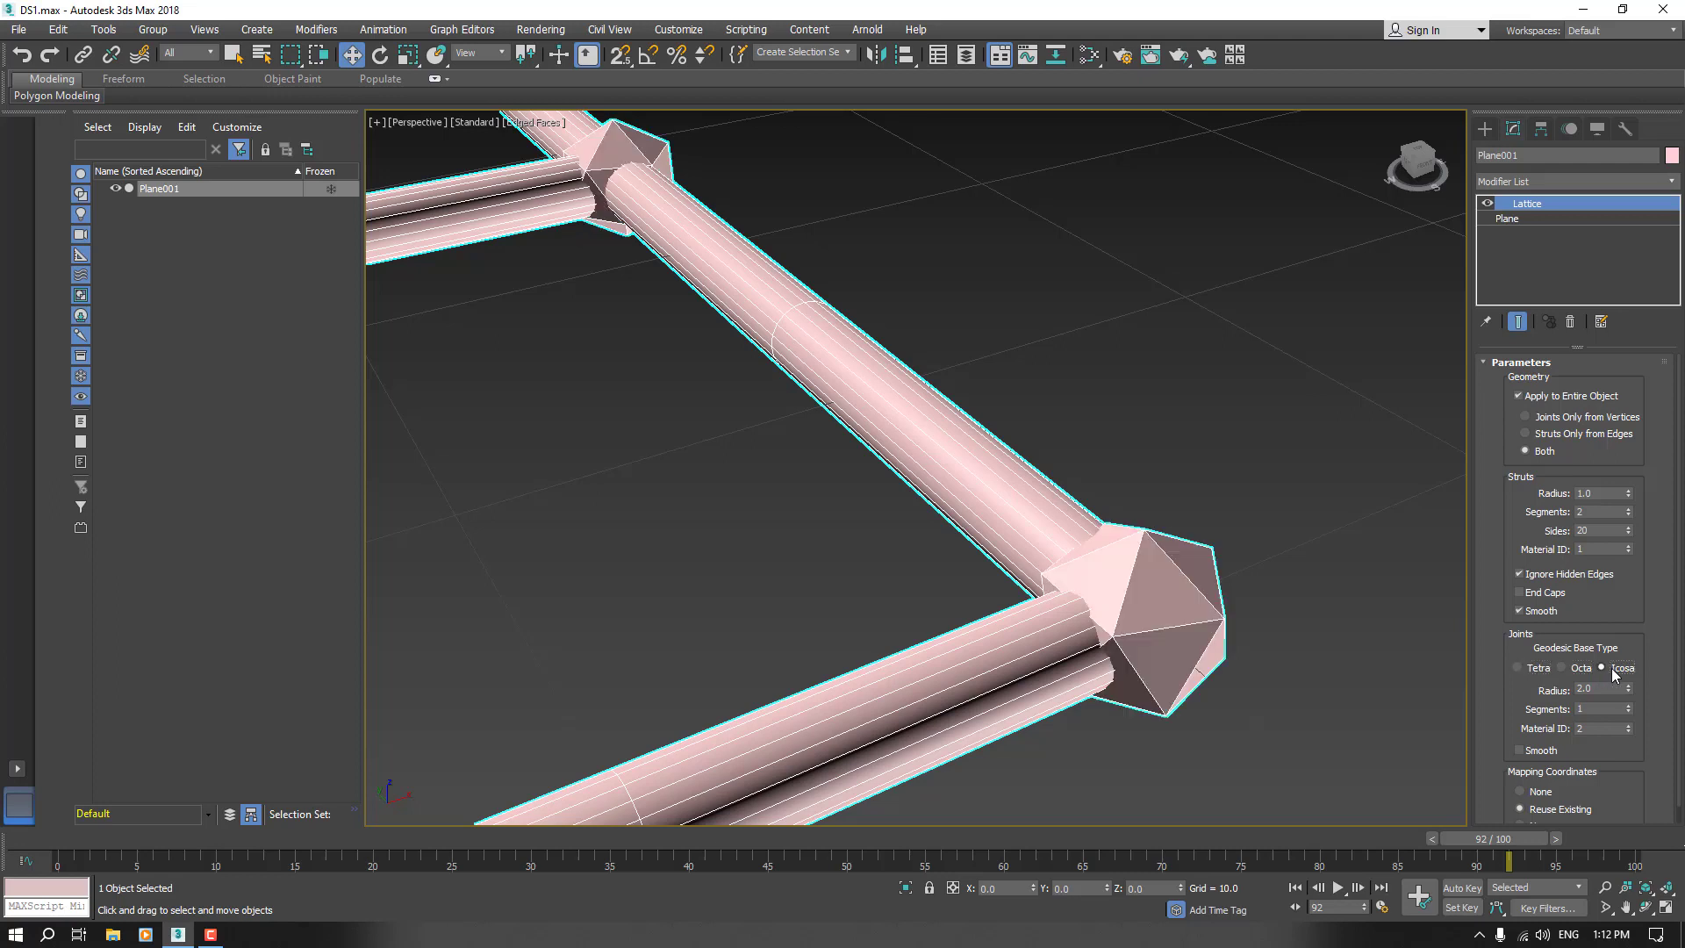
Set the radius of the lattice joints to 1 and check the whole frame deselected.
double_click(1589, 688)
type("1")
key("Return")
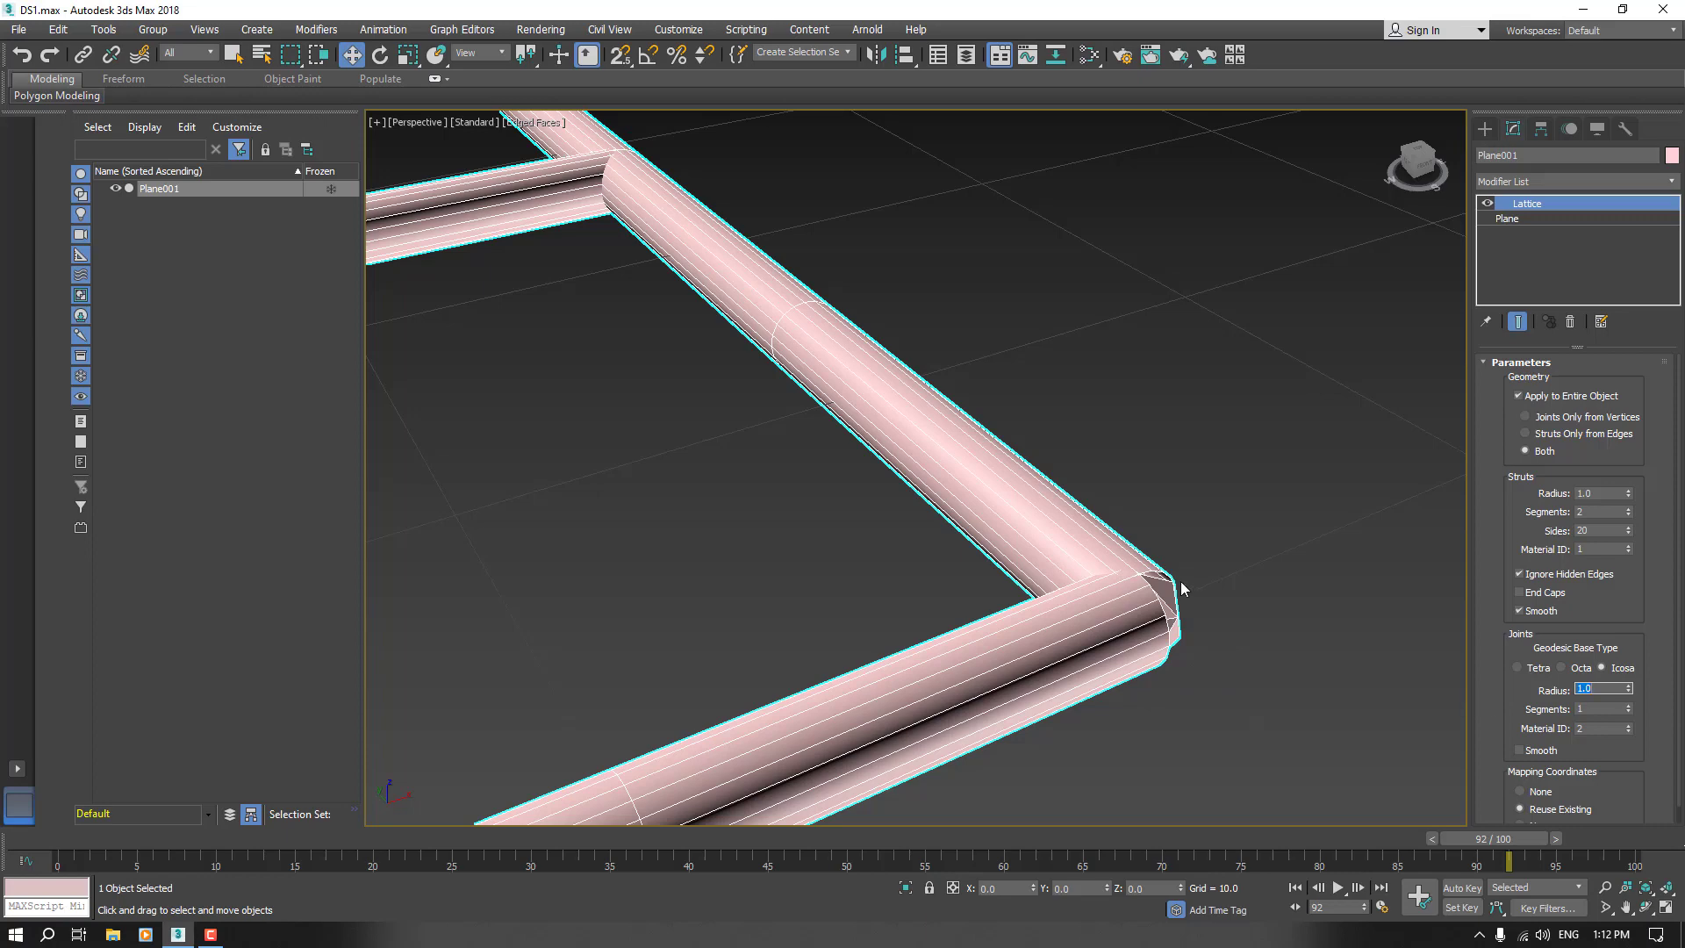
scroll(1181, 581, "down", 10)
scroll(1132, 579, "up", 5)
scroll(1082, 626, "up", 3)
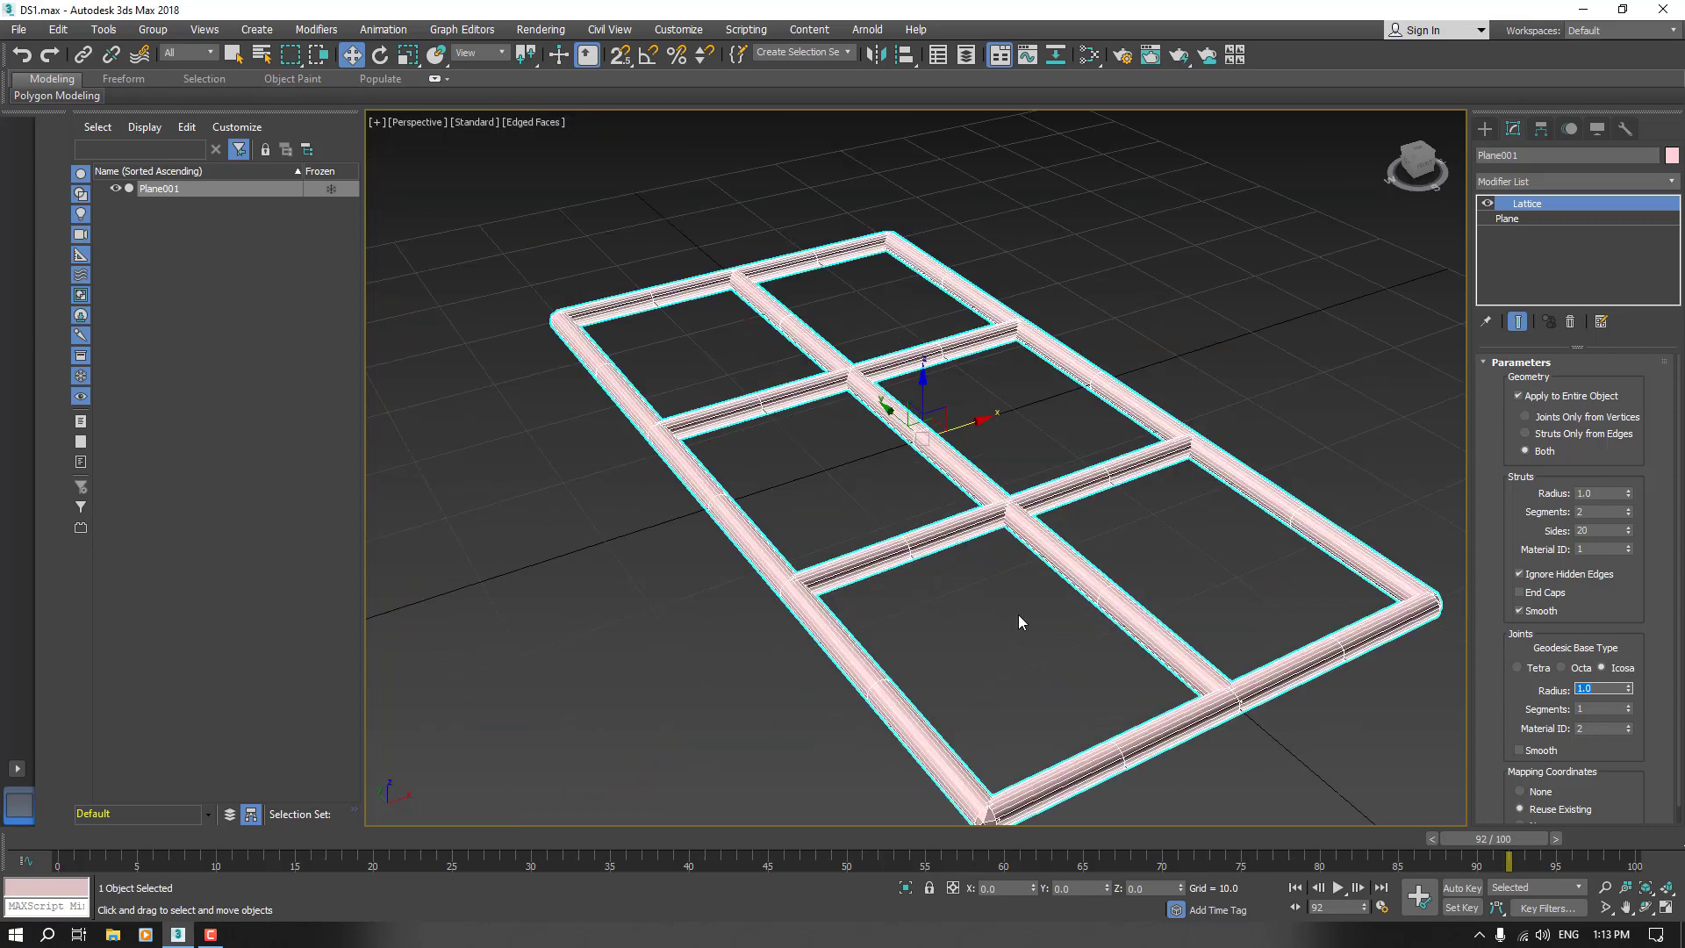
left_click(970, 625)
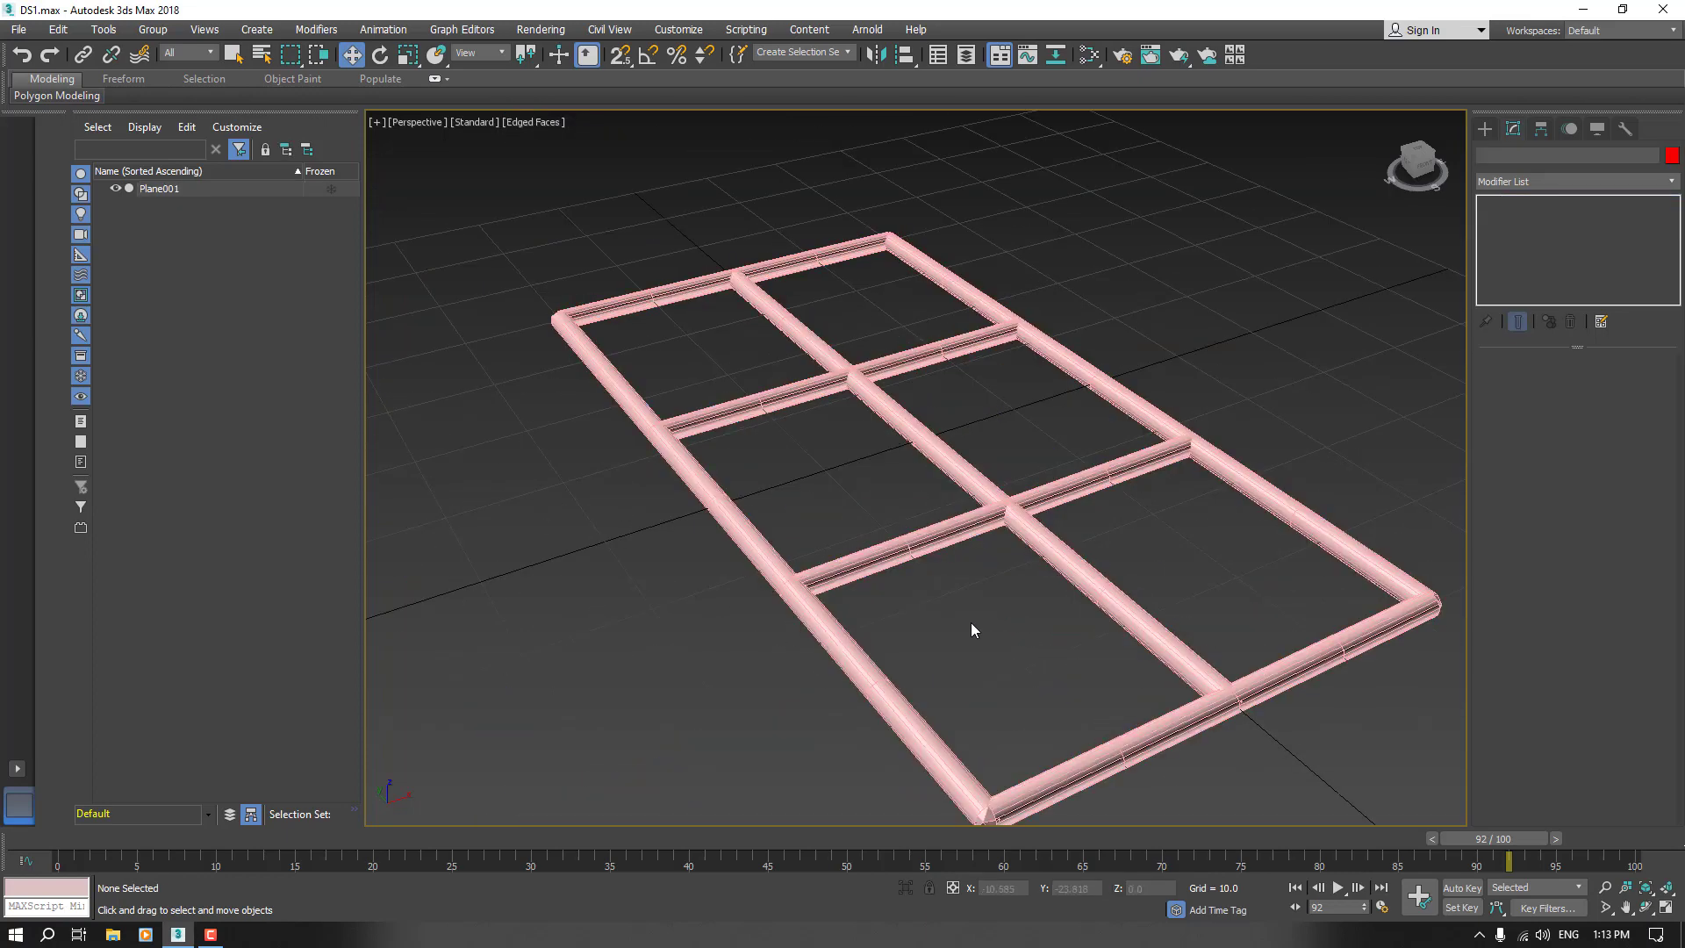
Convert the lattice frame to an Editable Poly.
scroll(970, 623, "down", 3)
left_click(985, 576)
right_click(986, 561)
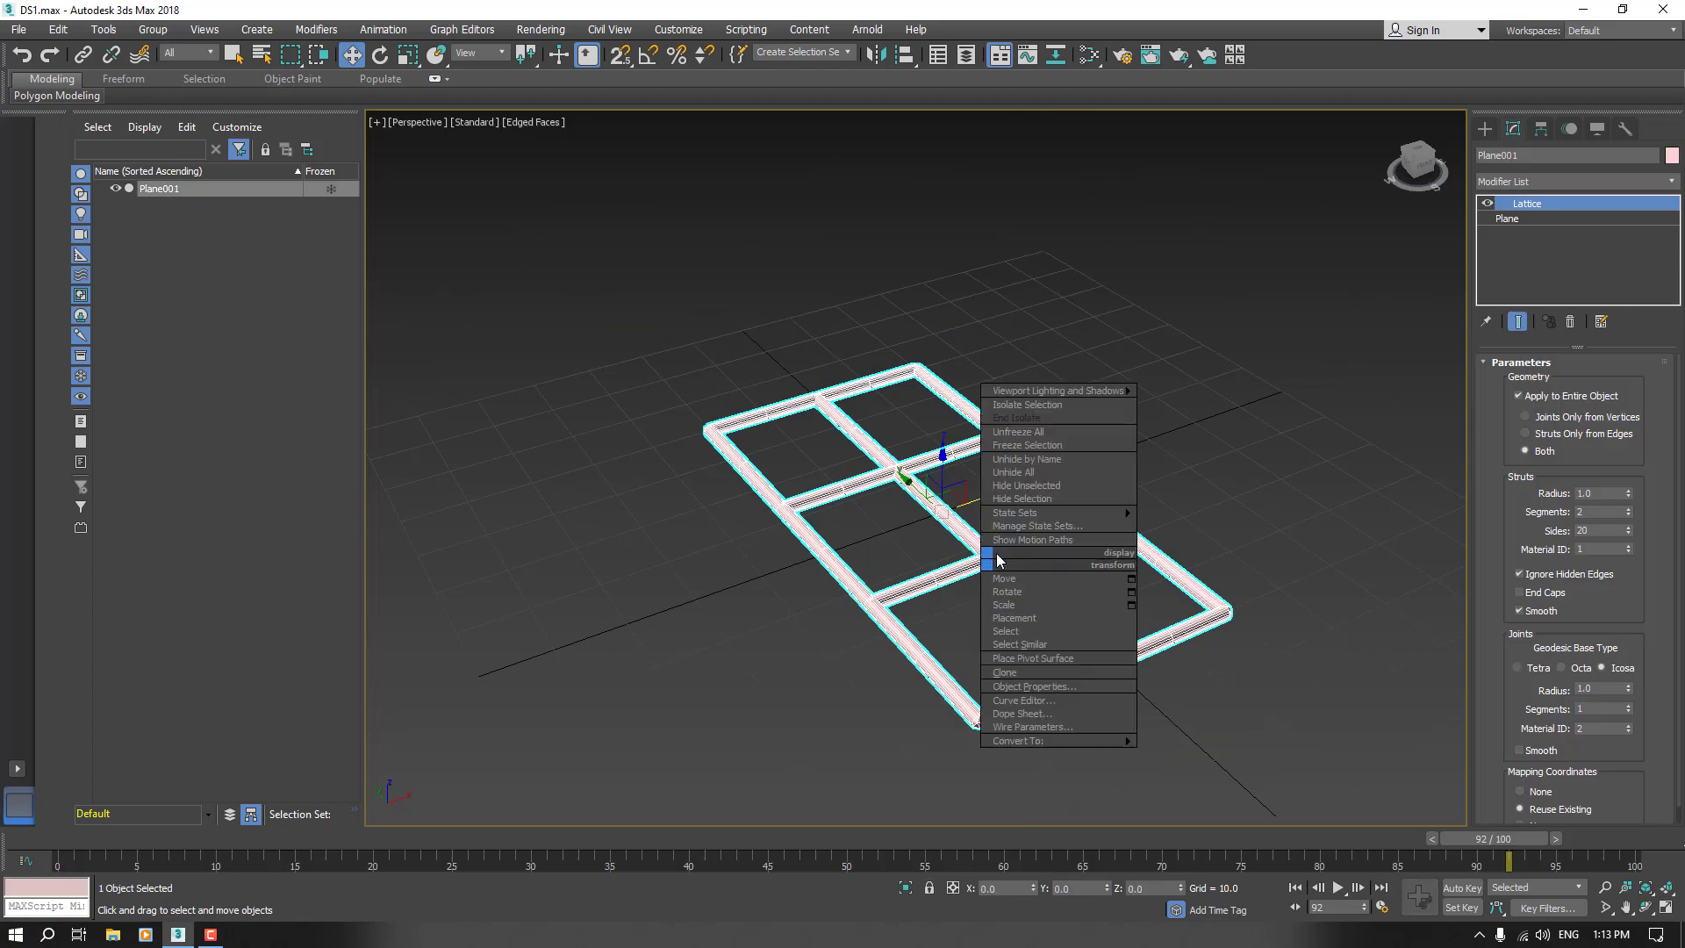
mouse_move(1039, 740)
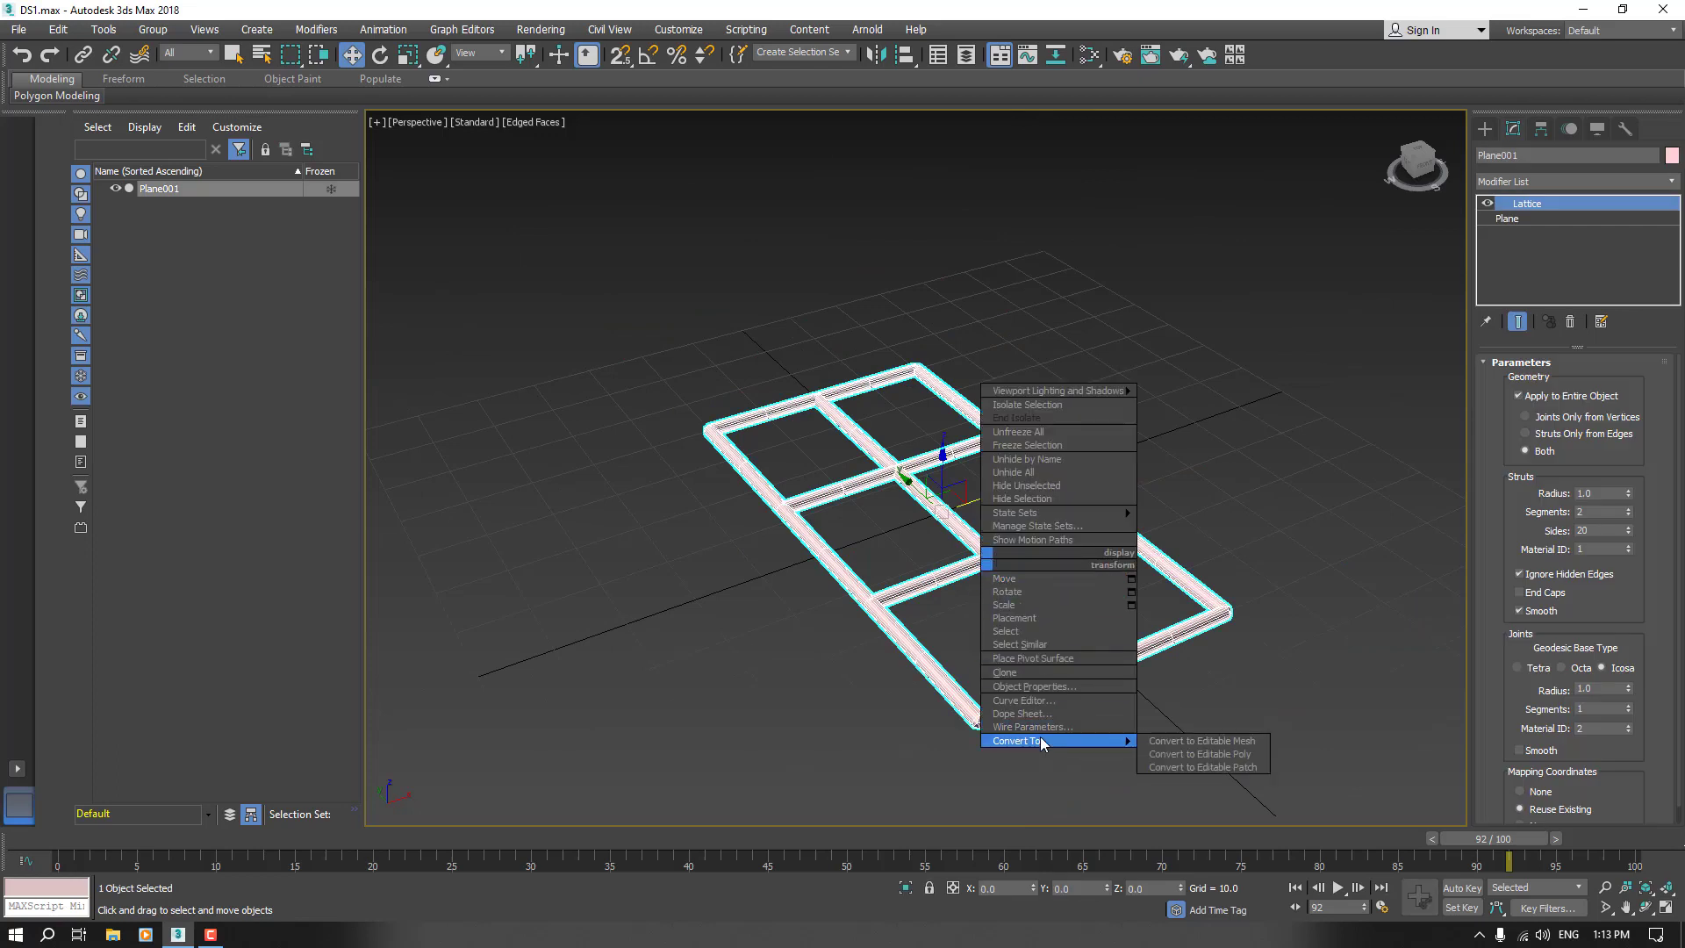
left_click(1202, 753)
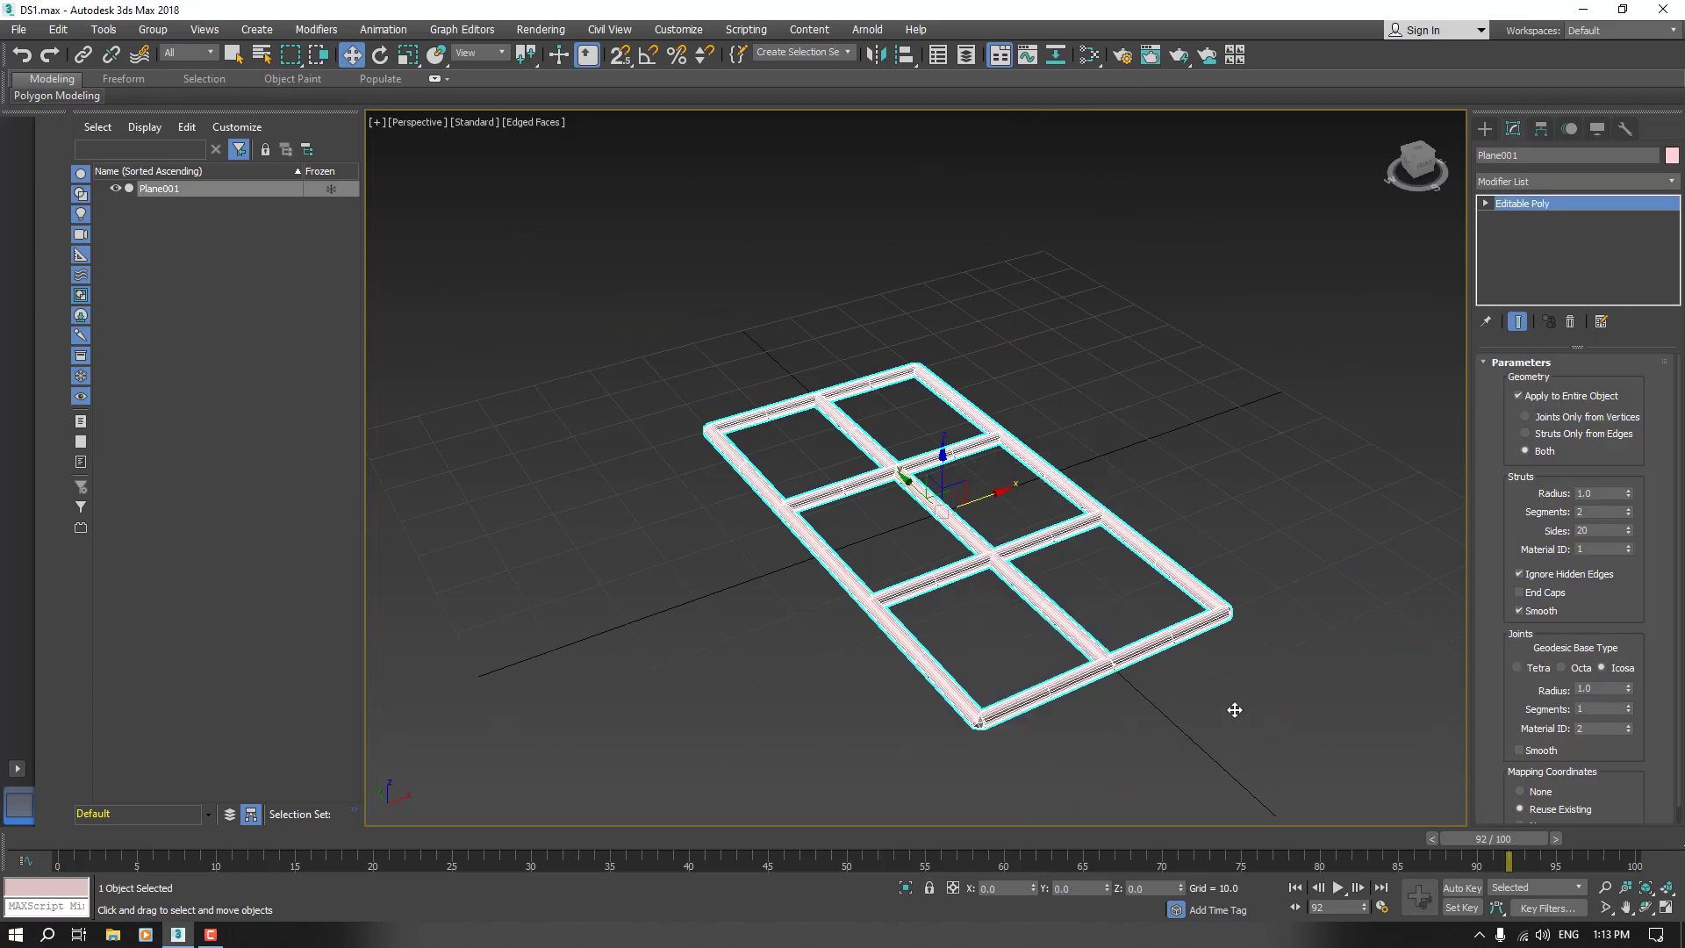
Add a Smooth modifier to the Editable Poly frame.
left_click(1496, 202)
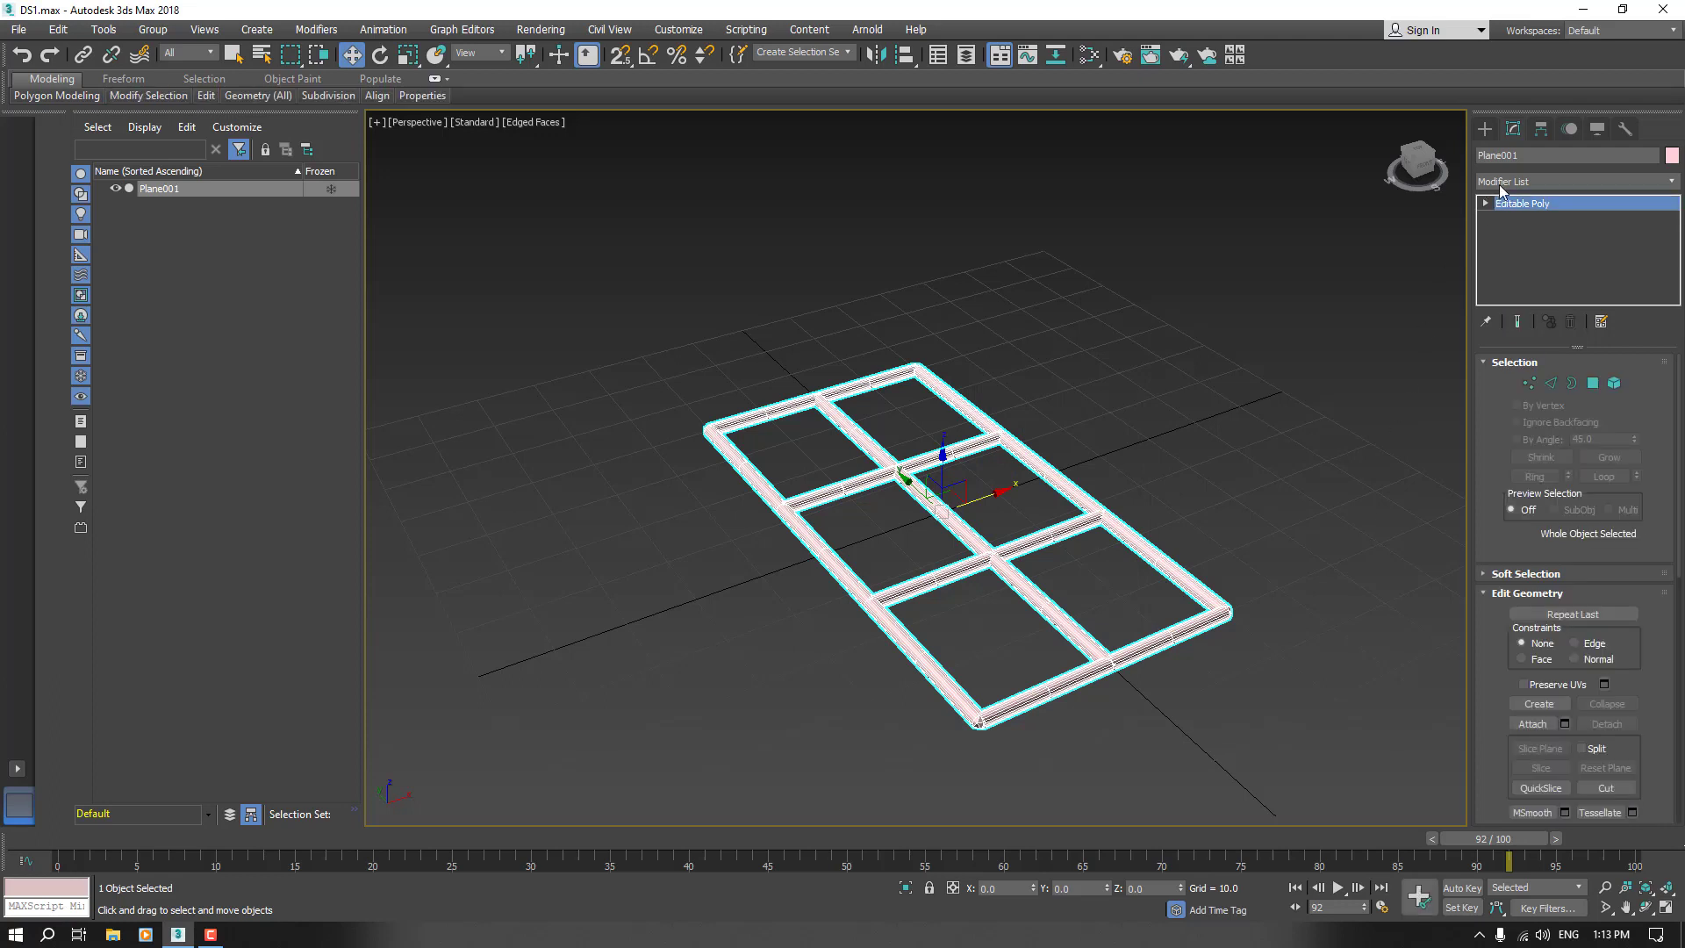
left_click(1501, 181)
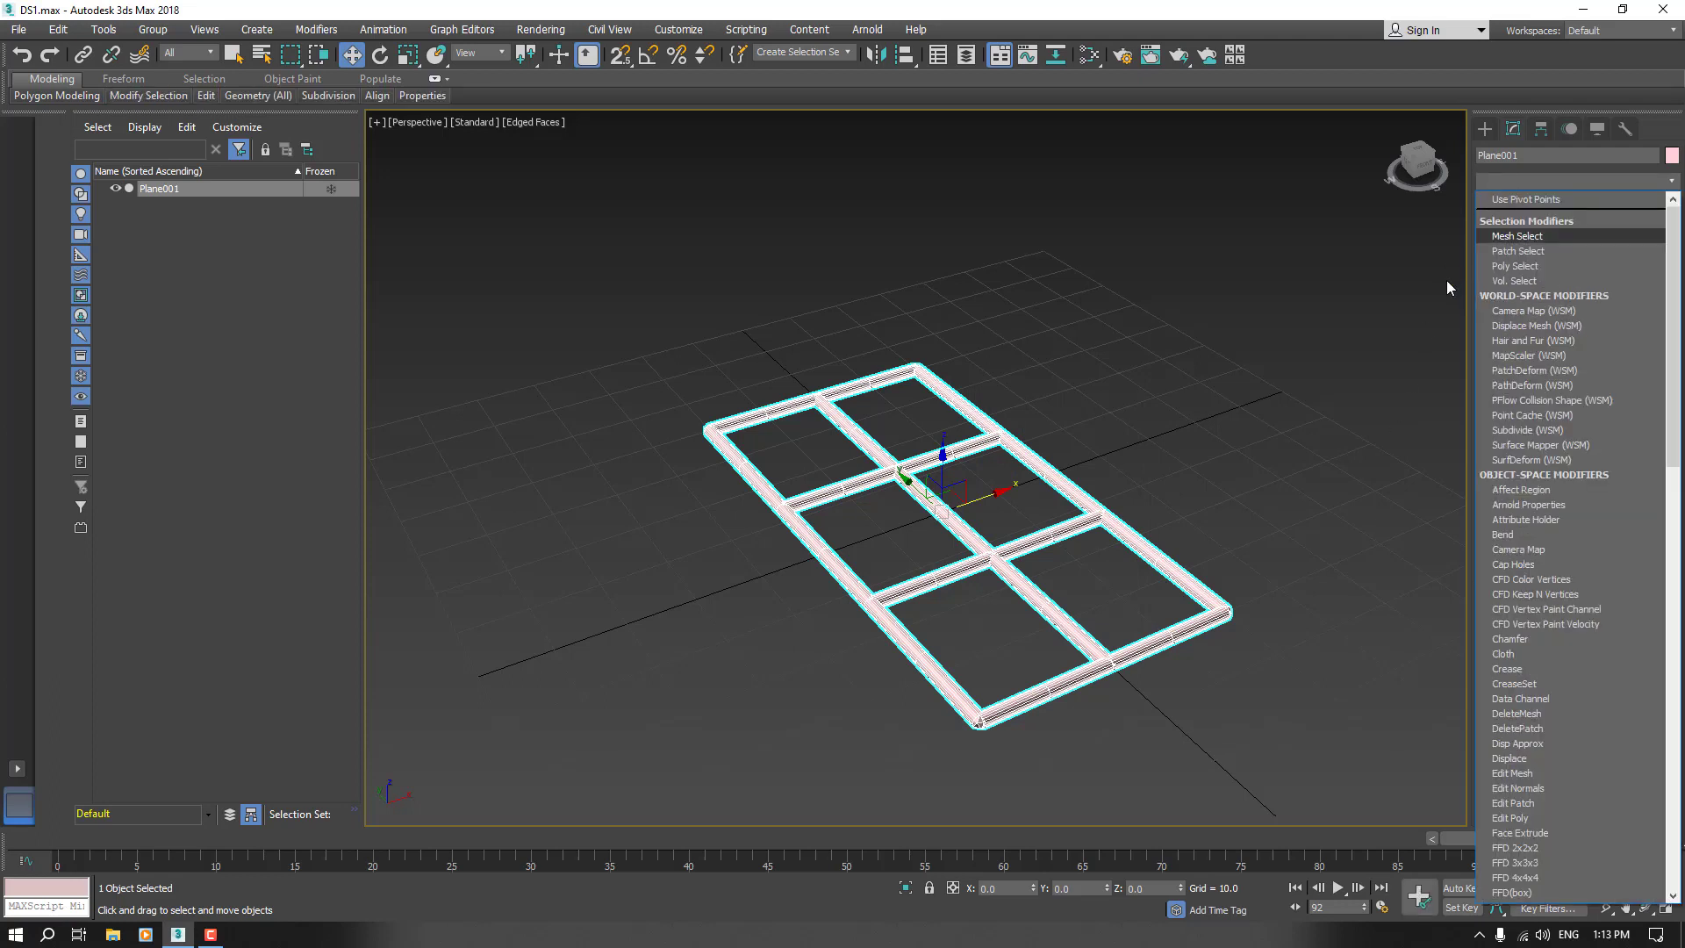
type("smooth")
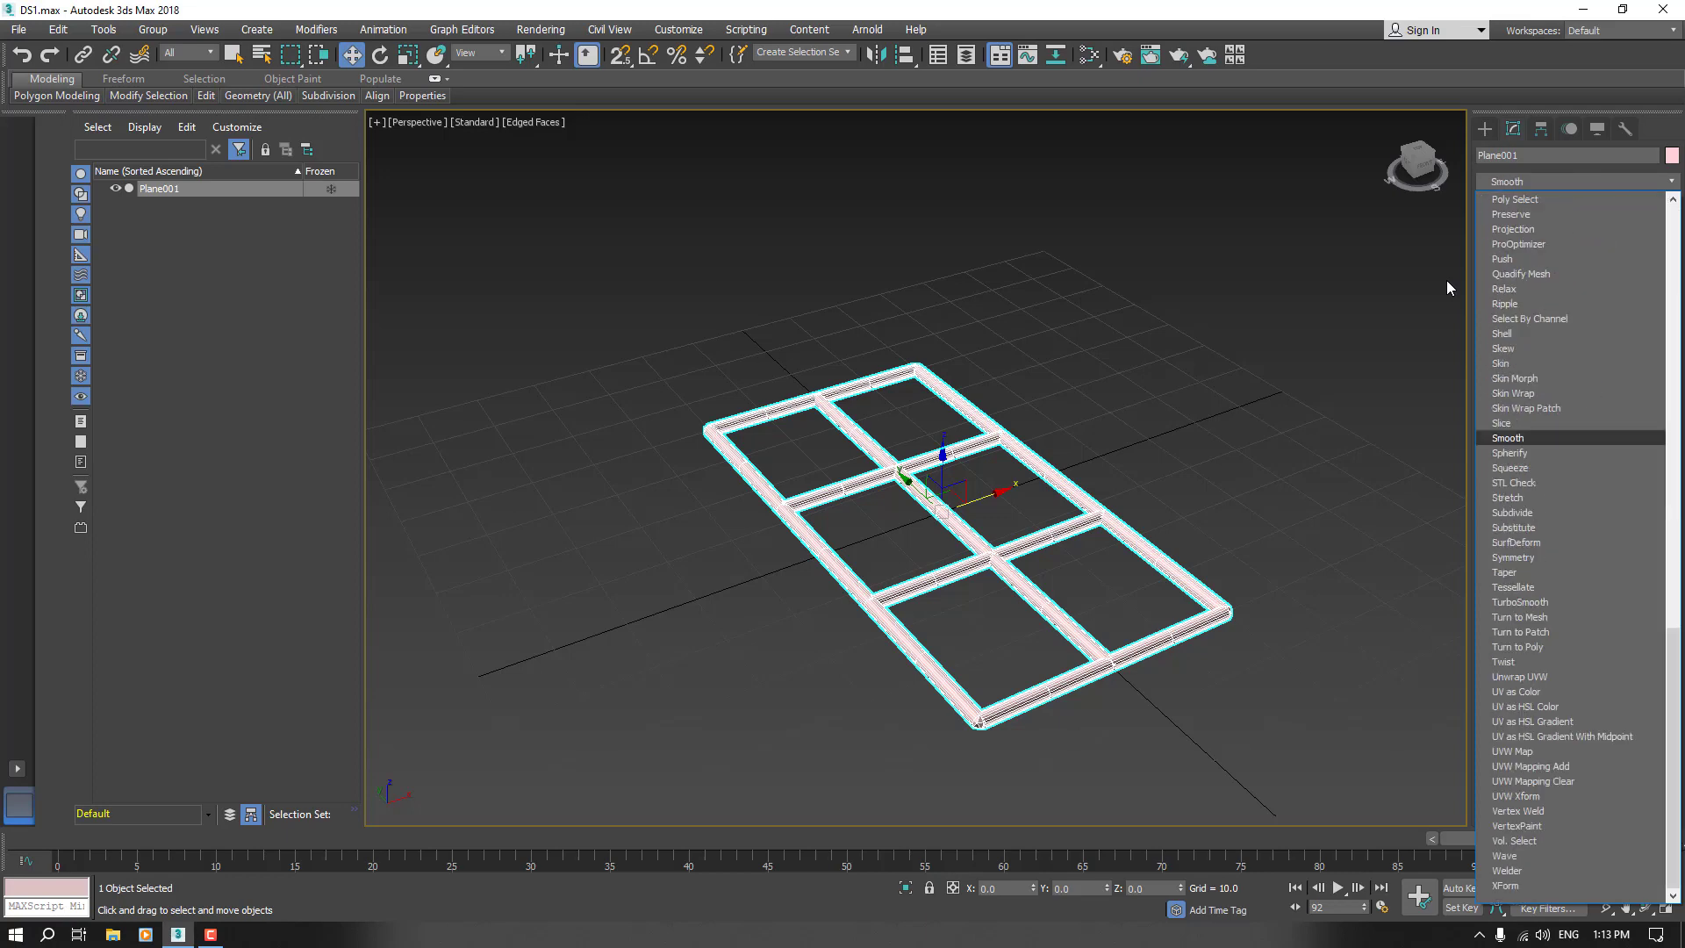
left_click(1513, 438)
scroll(1214, 596, "up", 2)
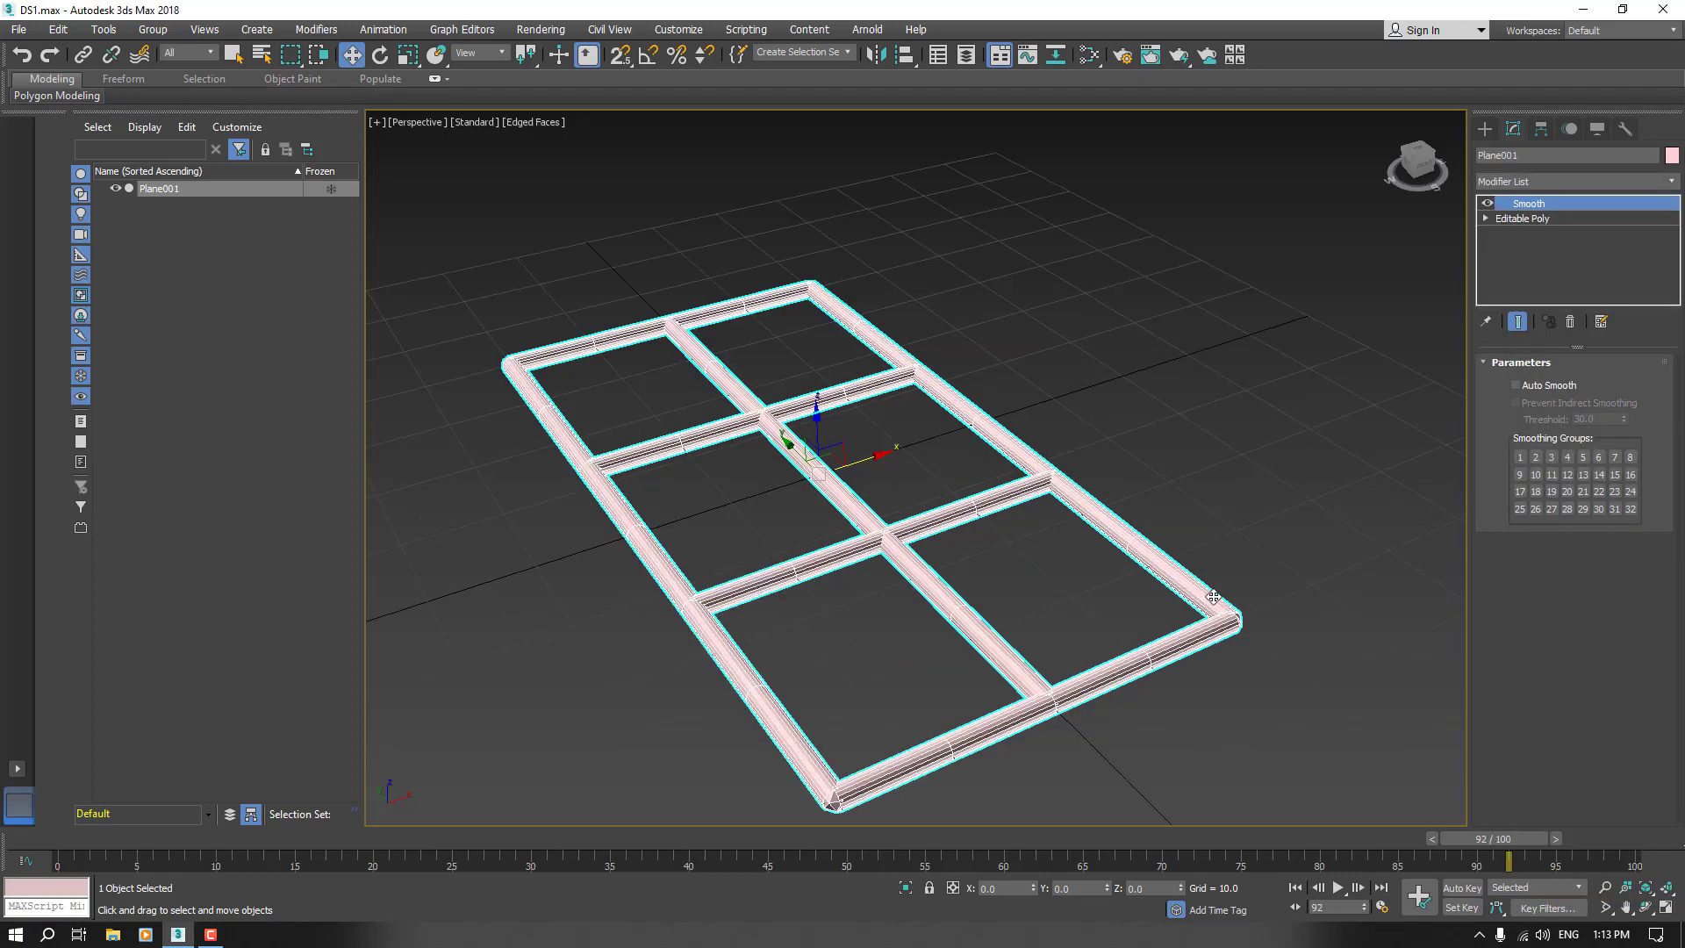
Deselect the frame, hide the edged faces and switch the perspective viewport's shading to Clay.
left_click(1158, 467)
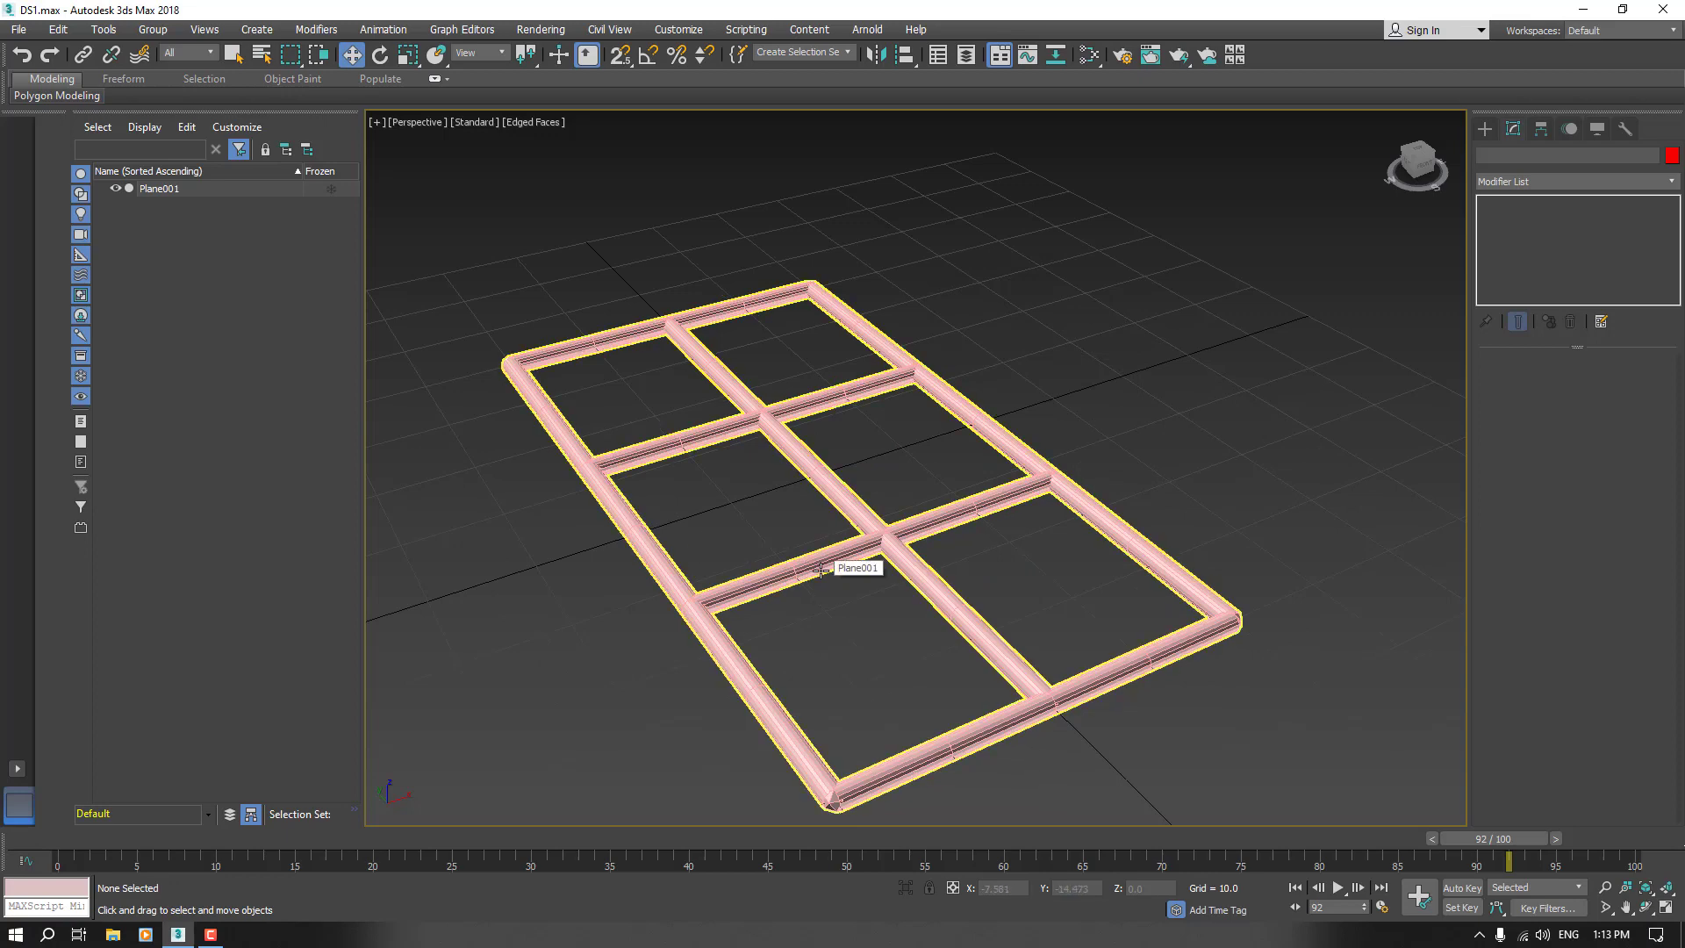
key("F4")
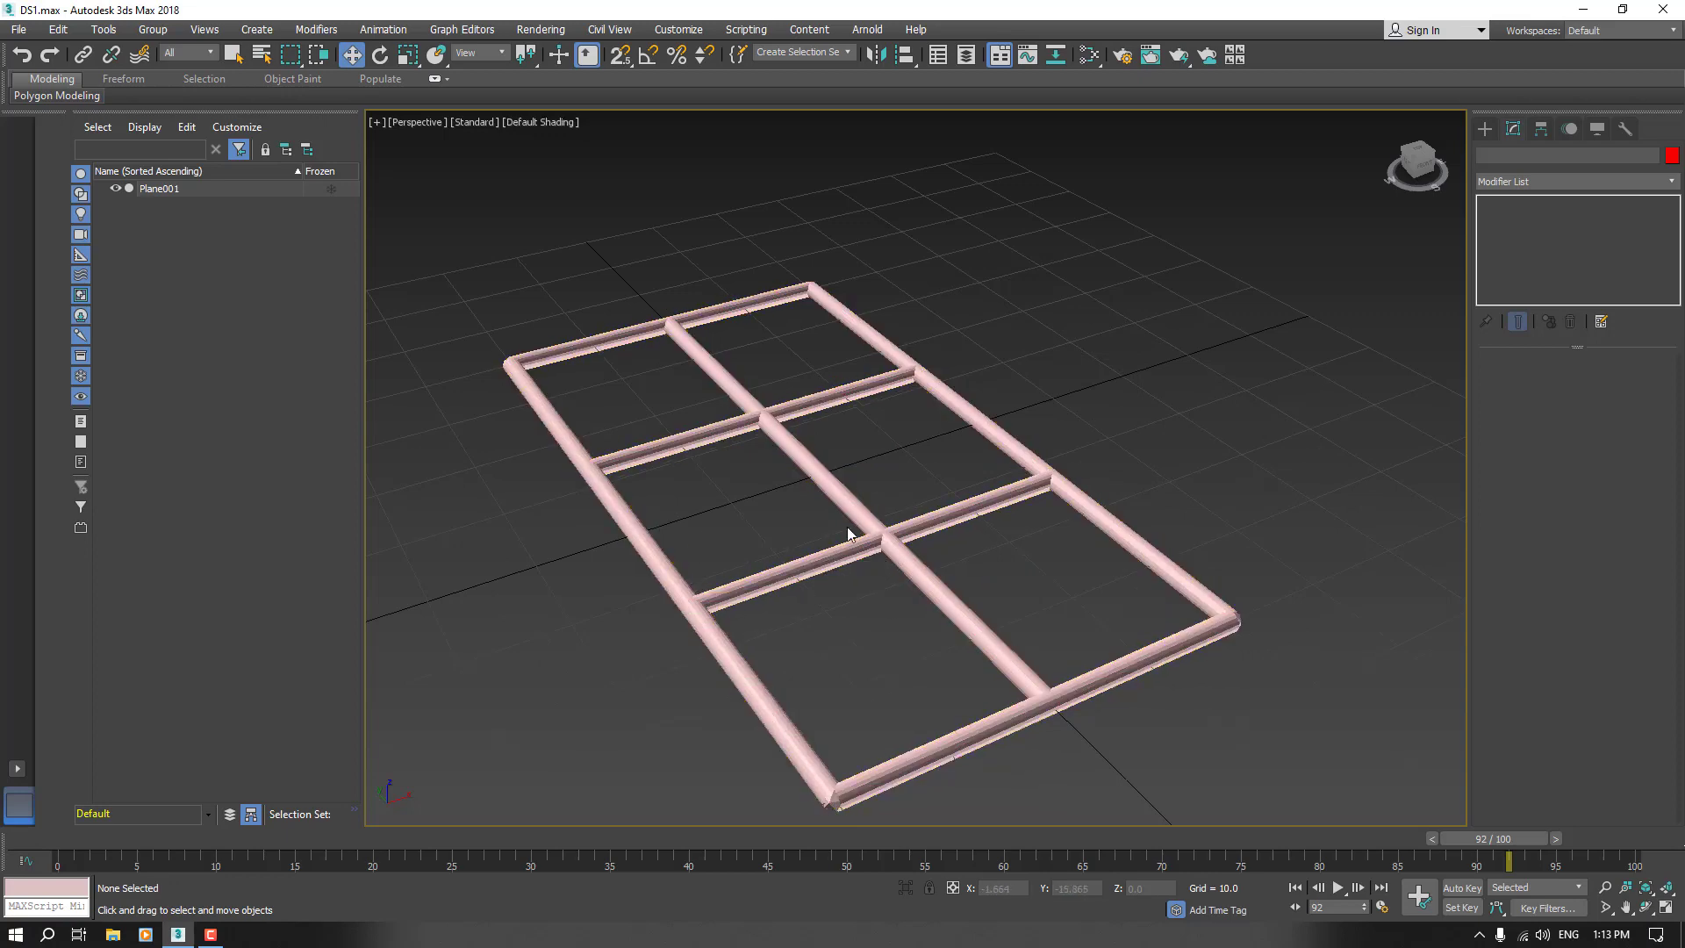
right_click(543, 118)
left_click(518, 125)
left_click(523, 120)
left_click(608, 238)
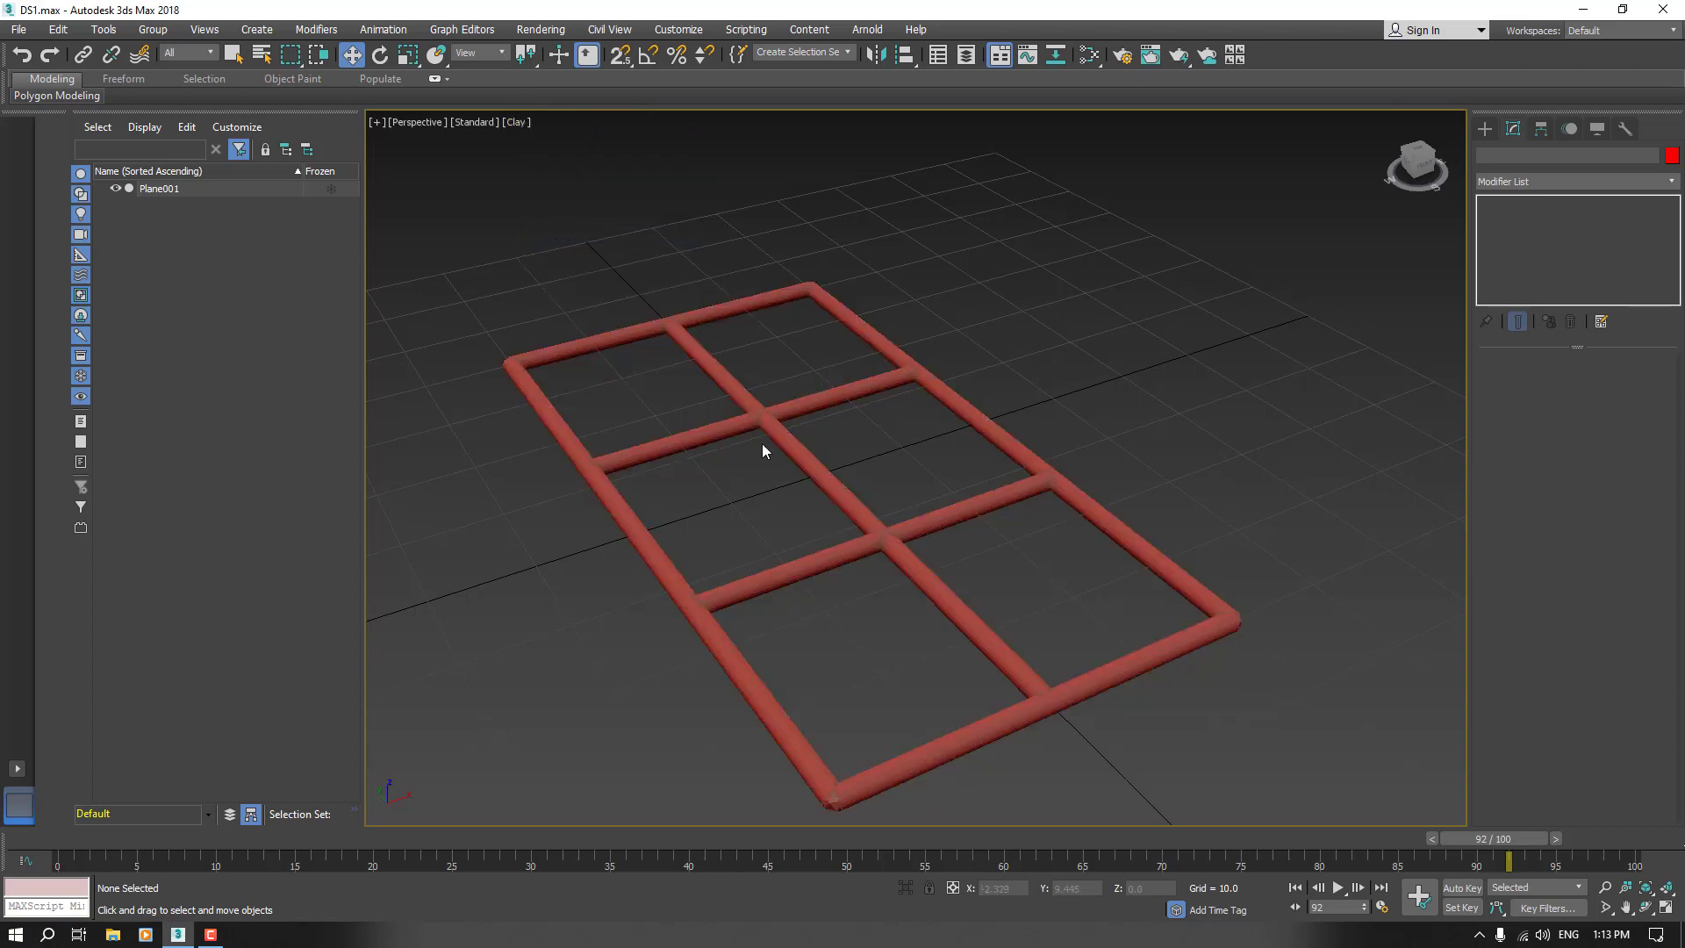
Enable angle snapping and rotate the frame 90 degrees about the X axis so it stands upright.
left_click(762, 444)
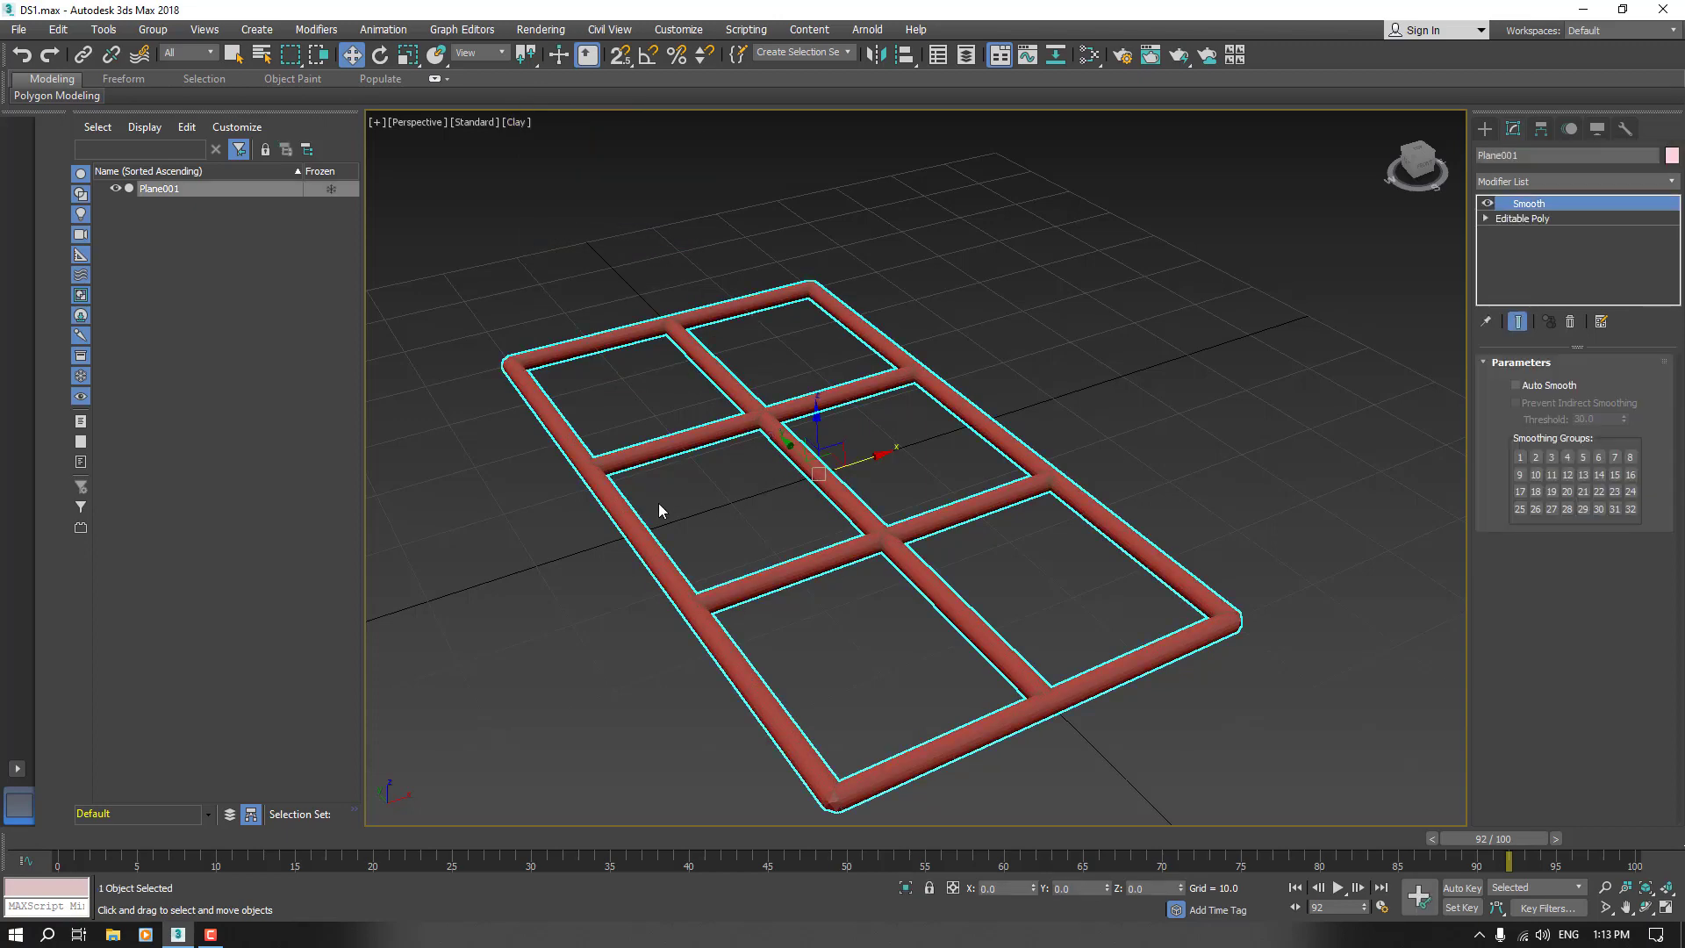
key("s")
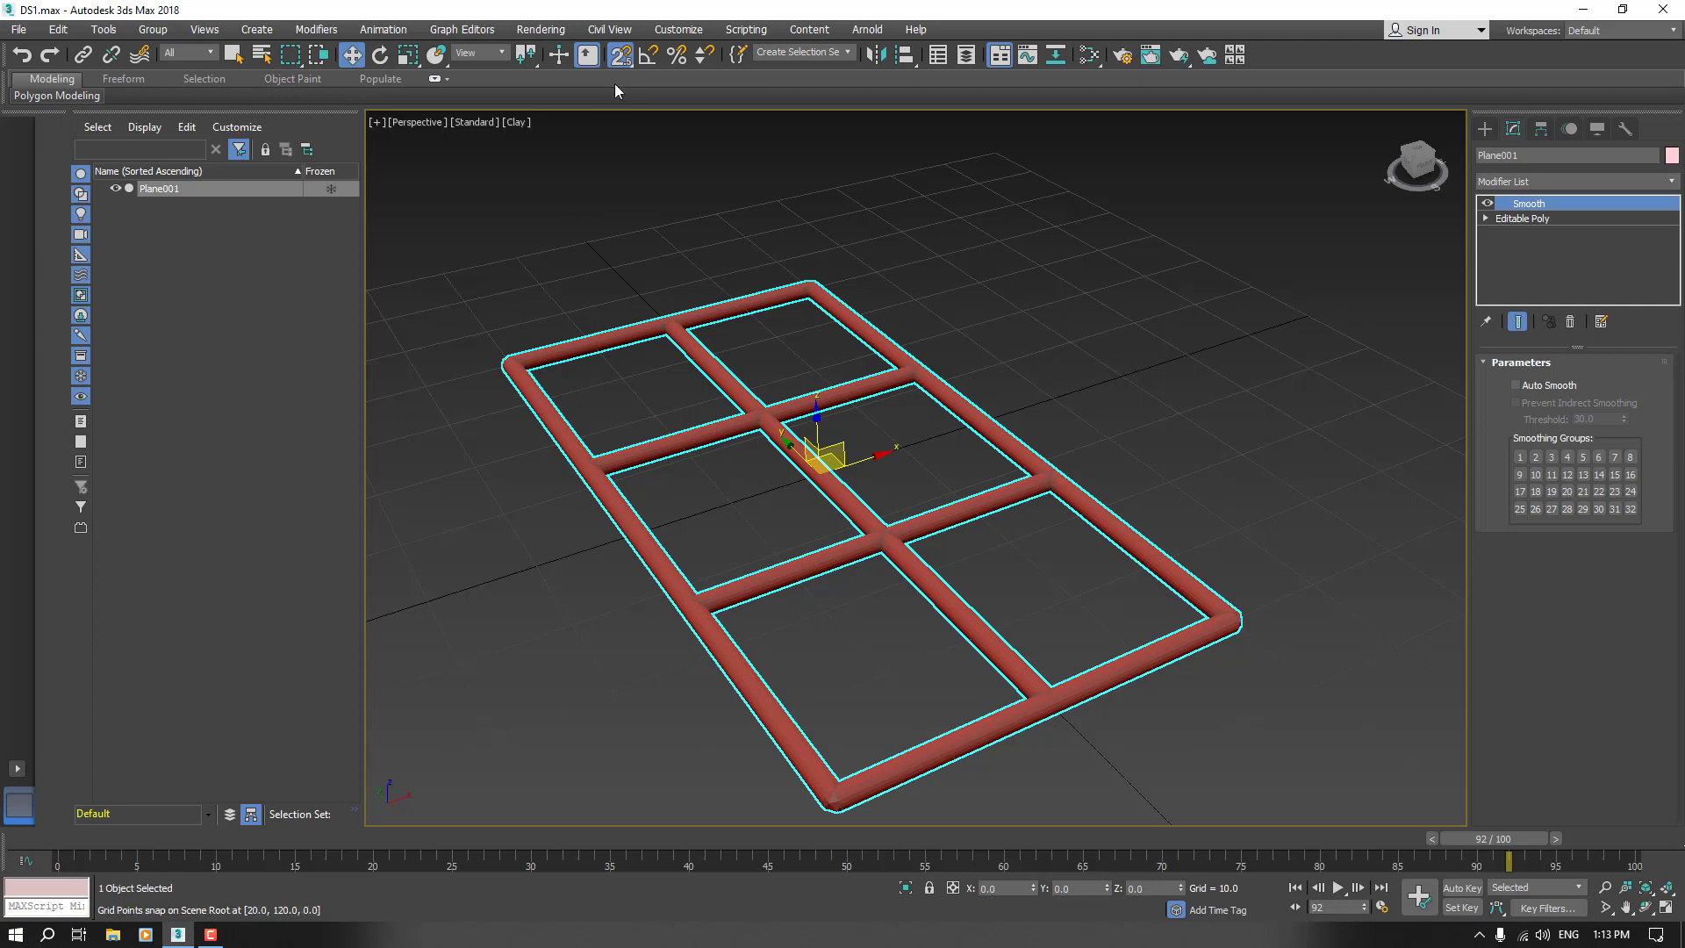
left_click(648, 59)
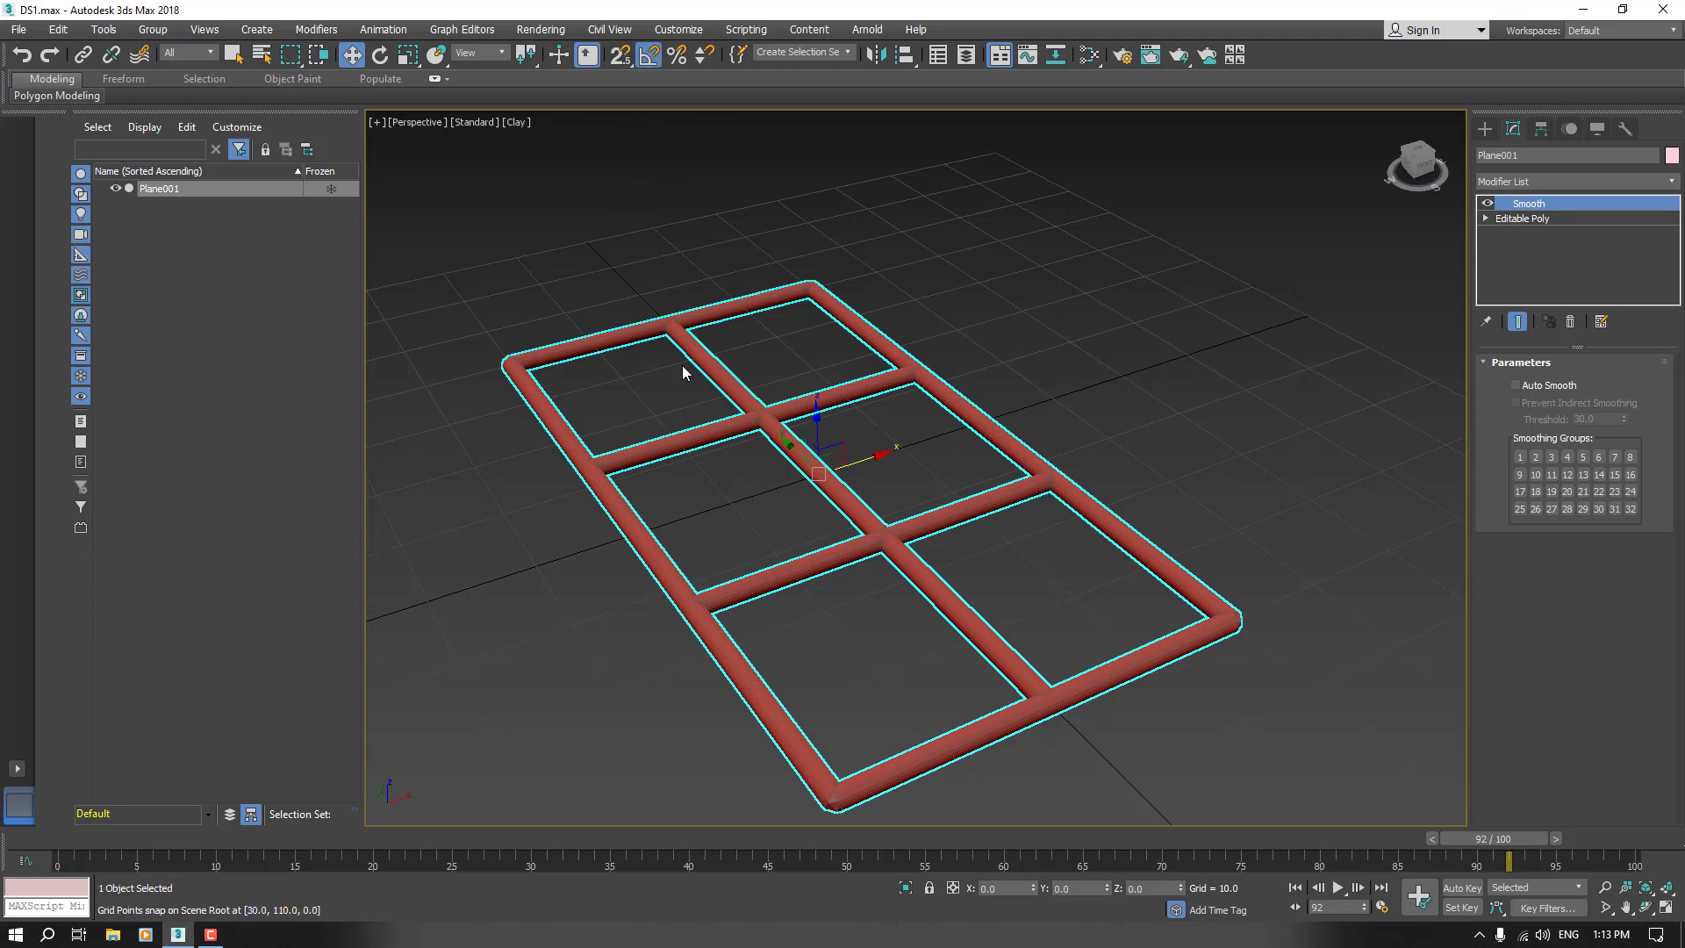
scroll(740, 449, "down", 3)
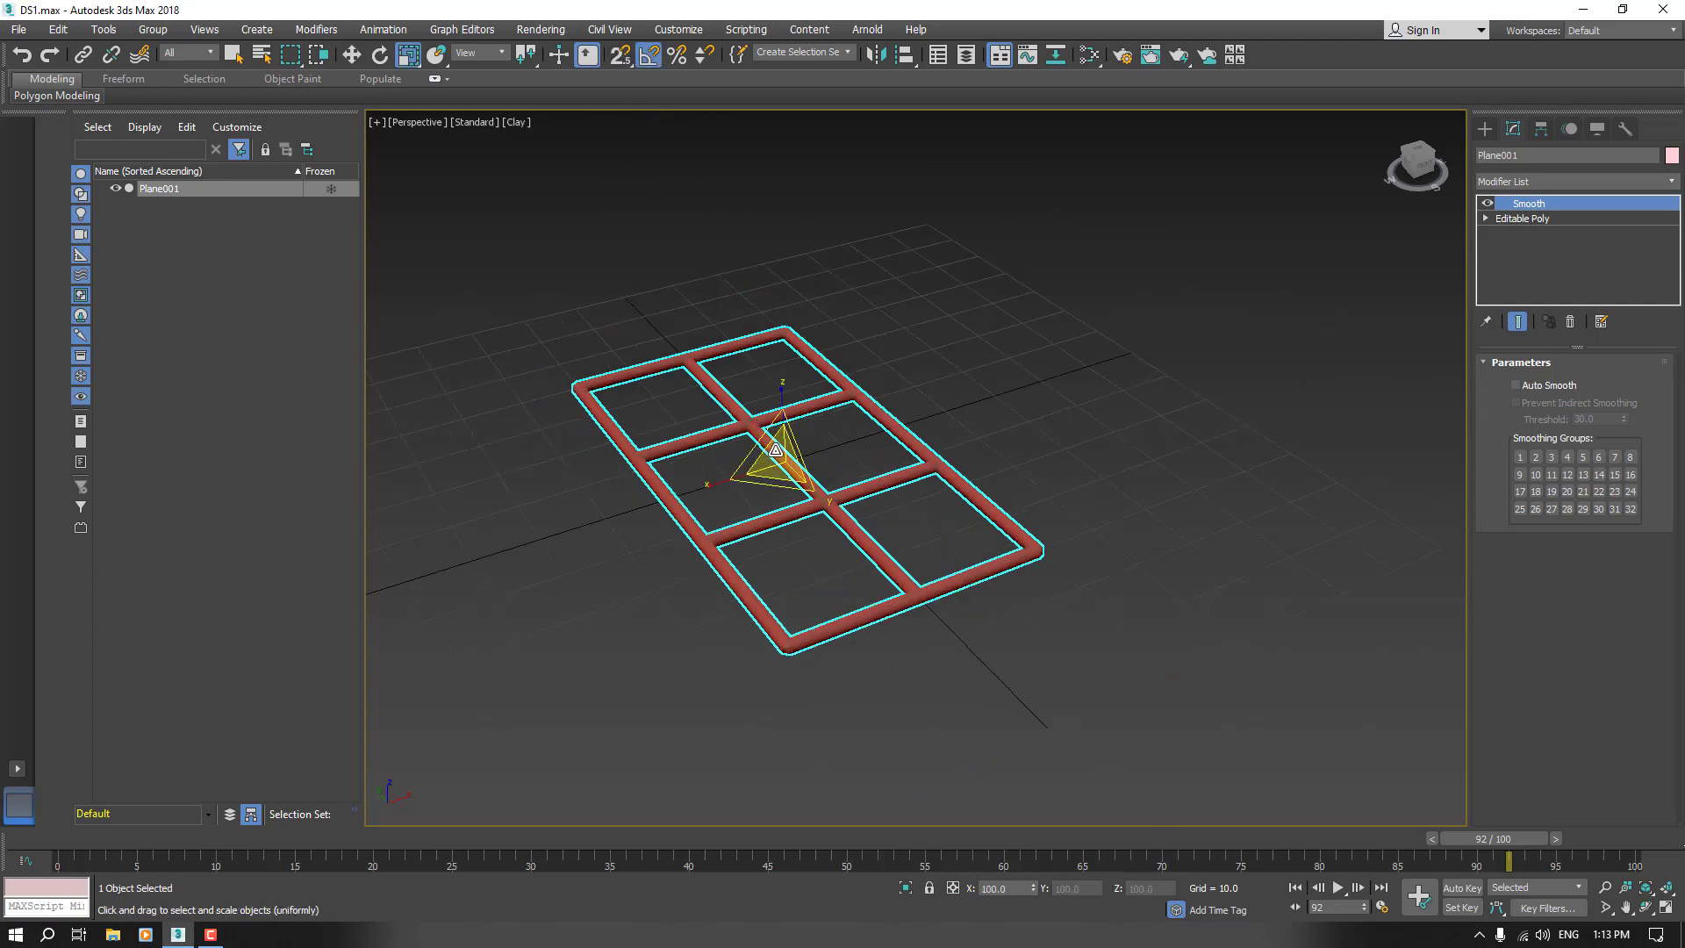
key("e")
middle_click_drag(808, 538, 933, 512, "alt")
left_click_drag(881, 433, 918, 446)
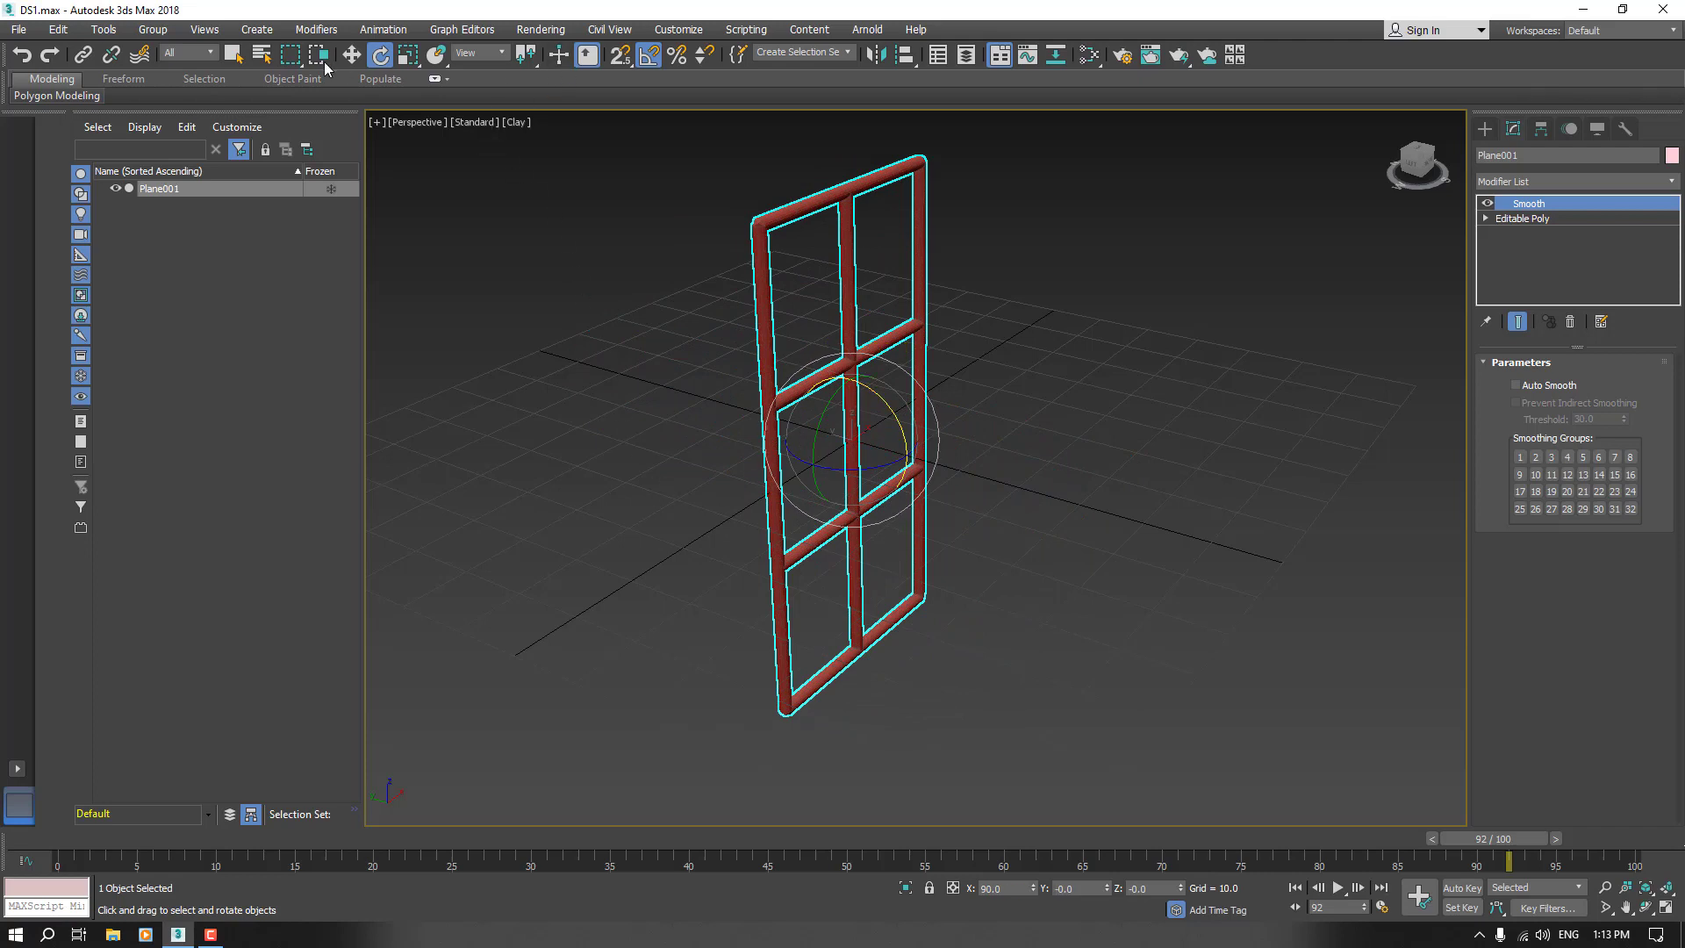
Move the upright frame up along Z by about 41.6 units onto the grid and deselect it.
left_click(351, 54)
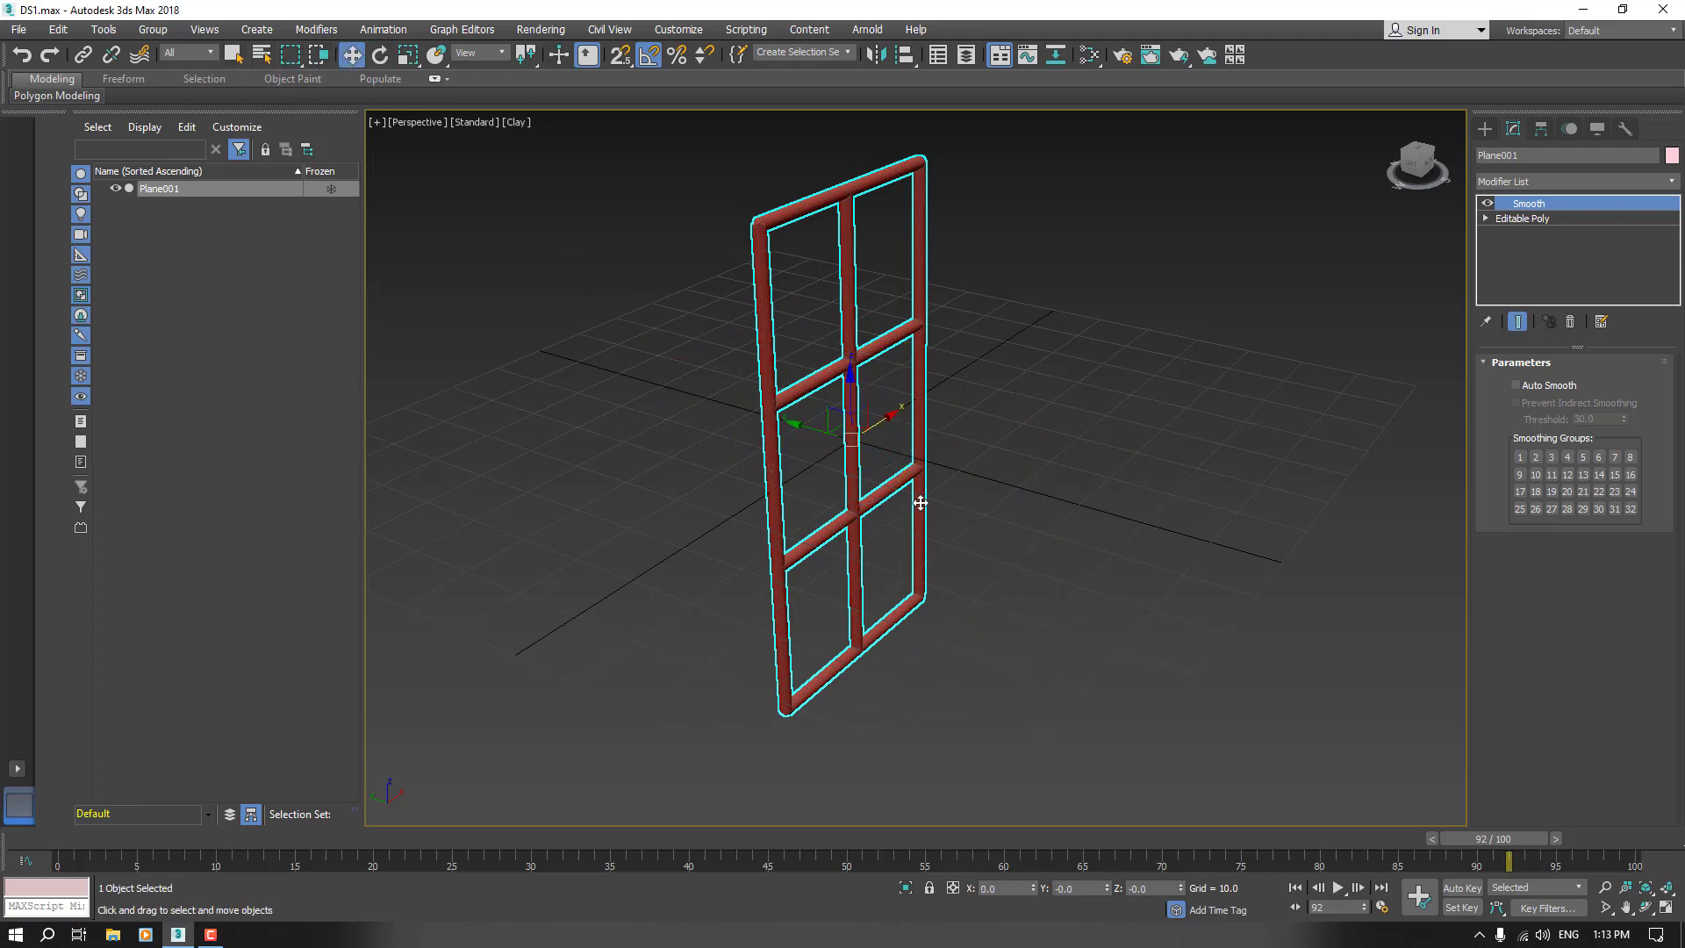
left_click_drag(851, 377, 847, 139)
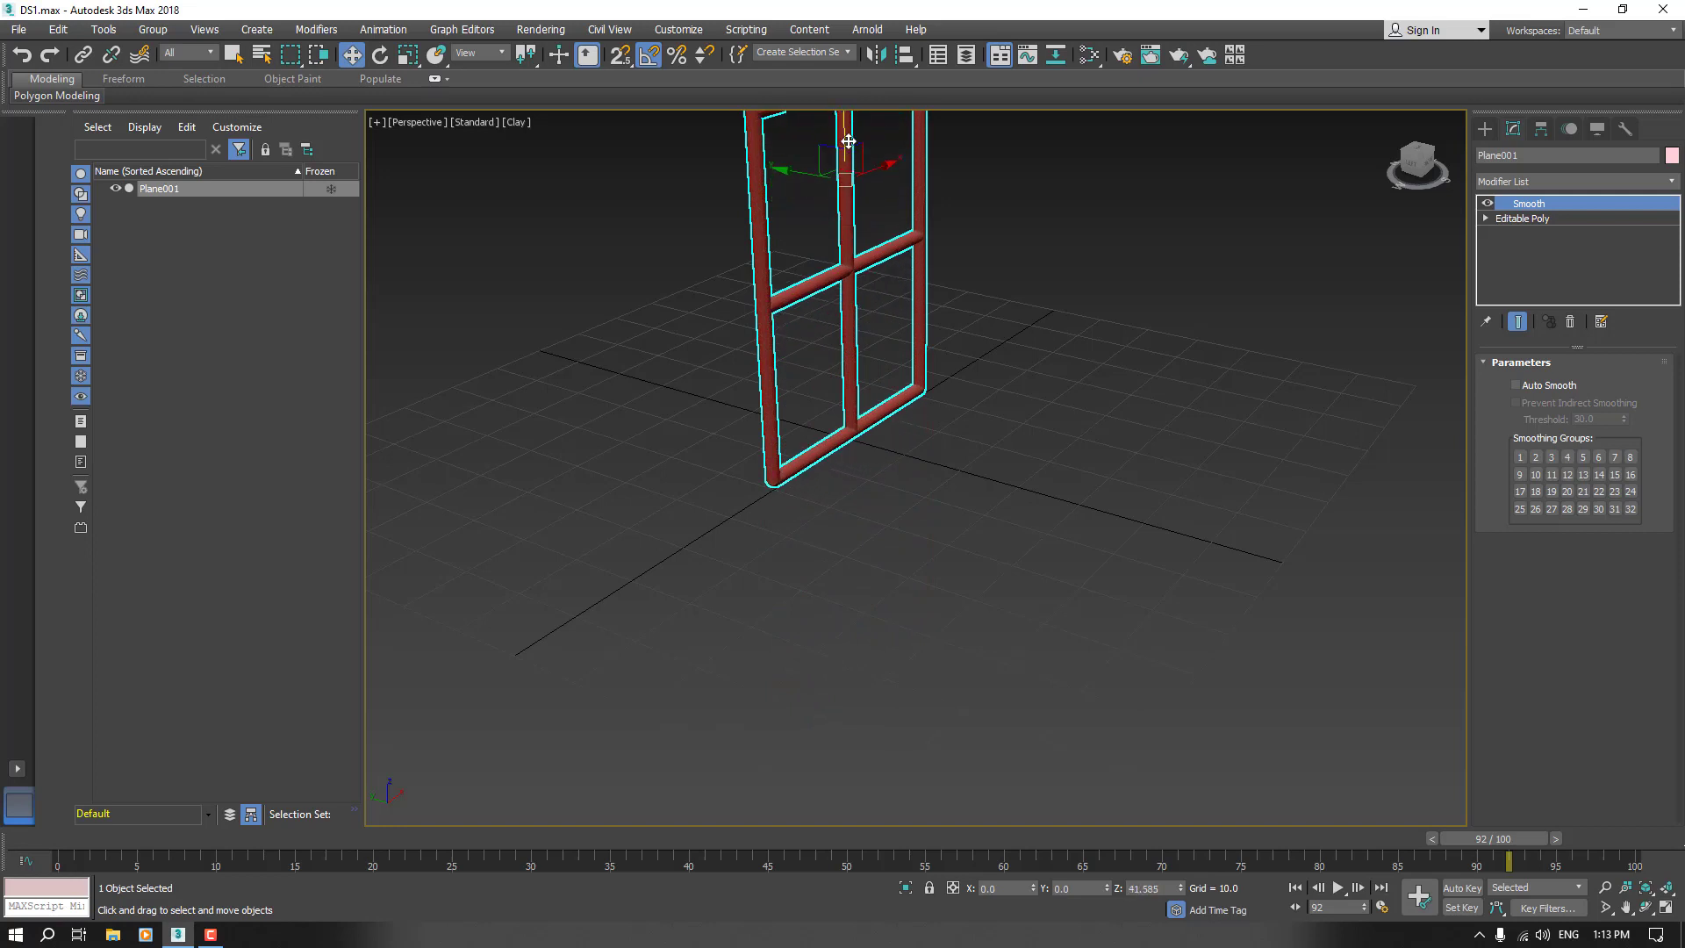
scroll(846, 604, "down", 5)
left_click(946, 595)
View the standing frame from the front and display edged faces over the Clay shading.
middle_click_drag(901, 582, 752, 530, "alt")
scroll(778, 335, "up", 5)
middle_click_drag(823, 437, 824, 474, "alt")
key("F4")
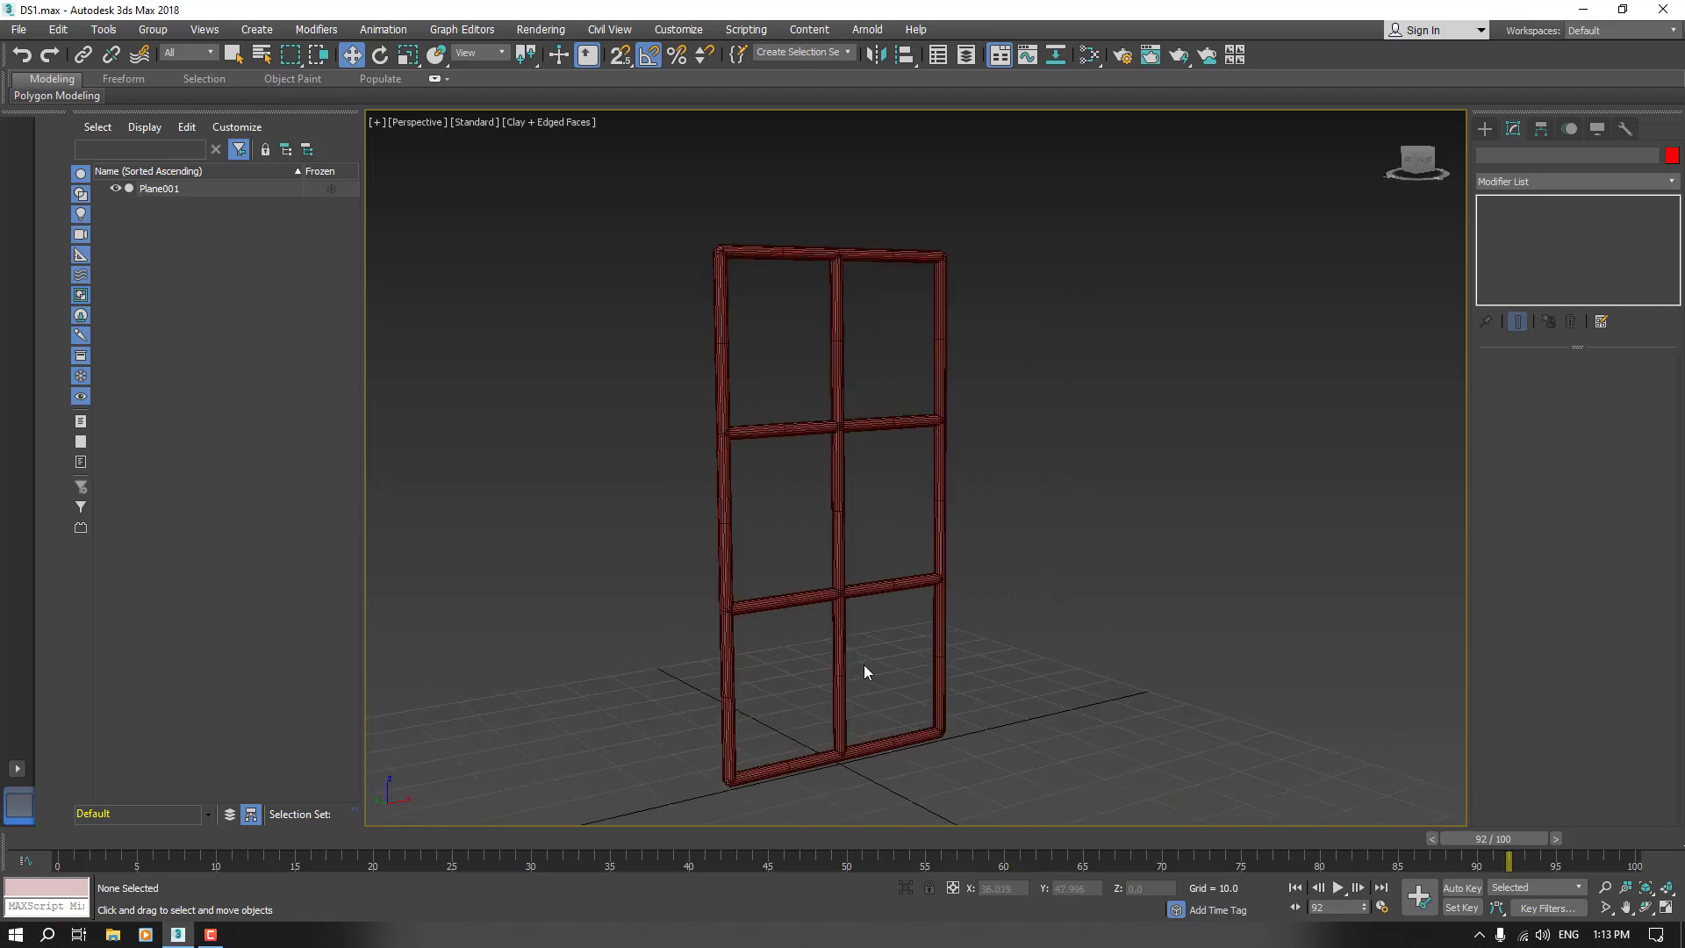